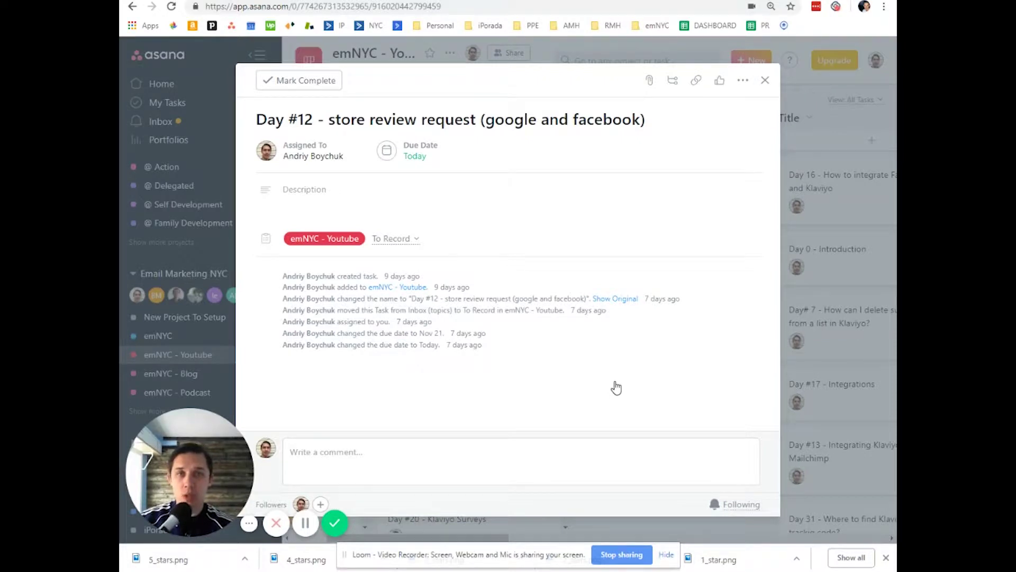
# Leave the Asana Day #12 review-request task and bring up the Klaviyo dashboard tab
pyautogui.click(608, 1)
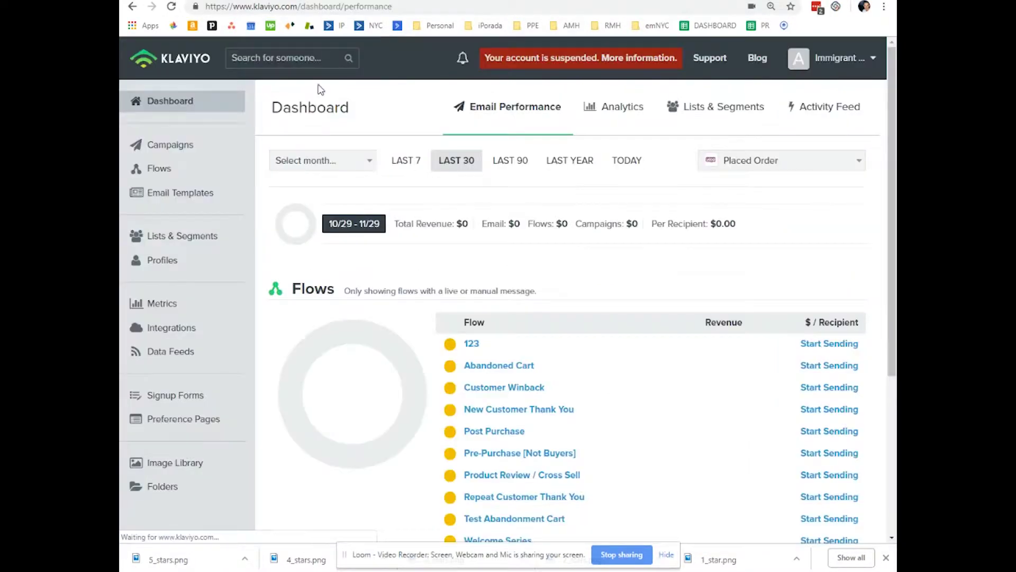
# Create a new Klaviyo flow named 'Review Request'
pyautogui.click(185, 174)
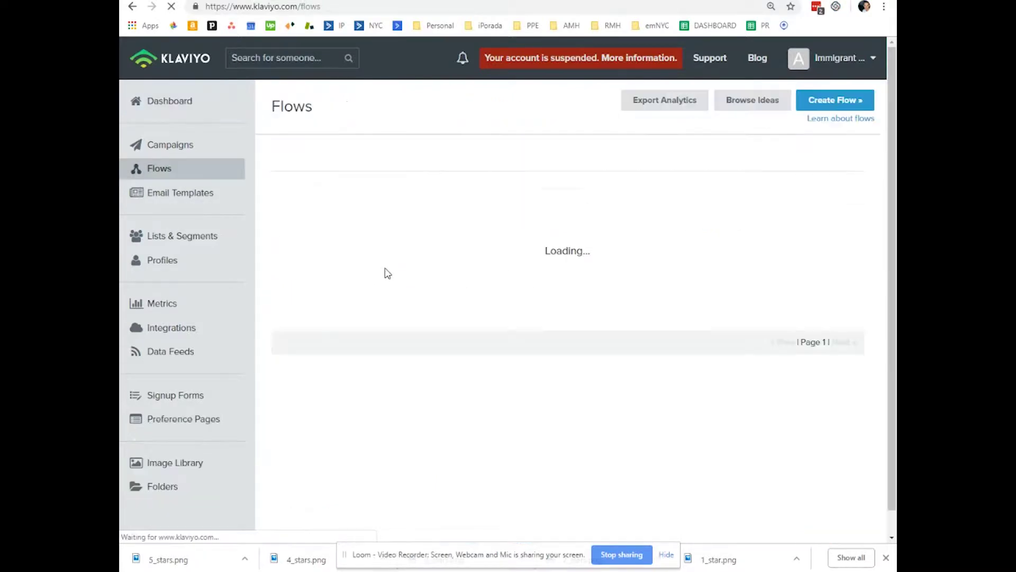
pyautogui.click(809, 102)
pyautogui.click(403, 171)
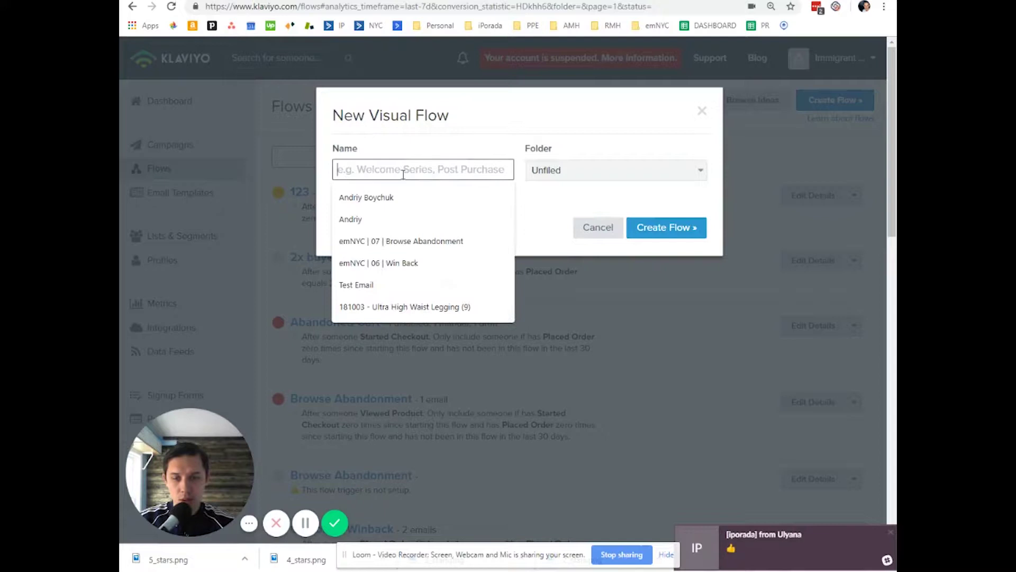
pyautogui.write('Review Re')
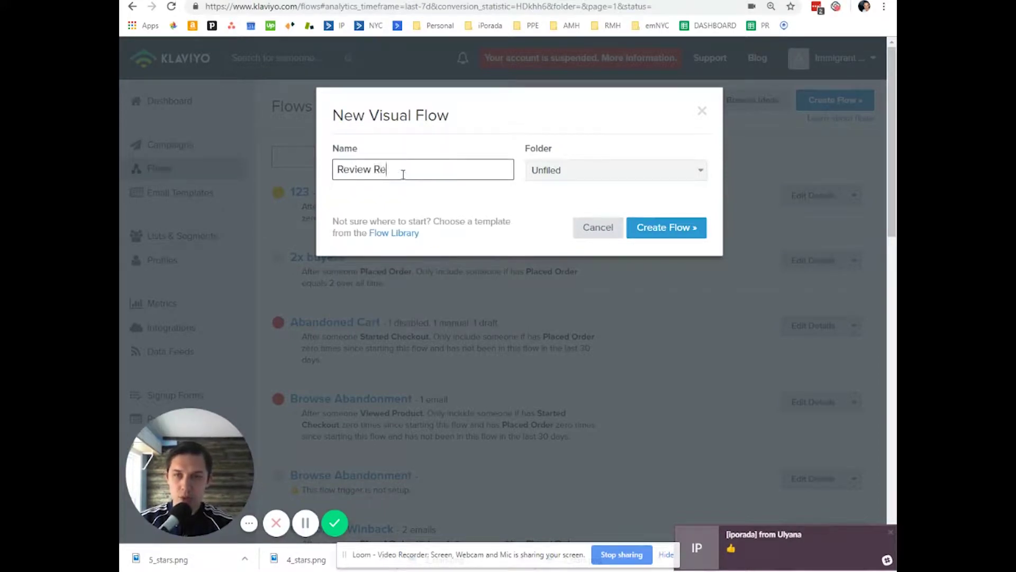
pyautogui.write('quest')
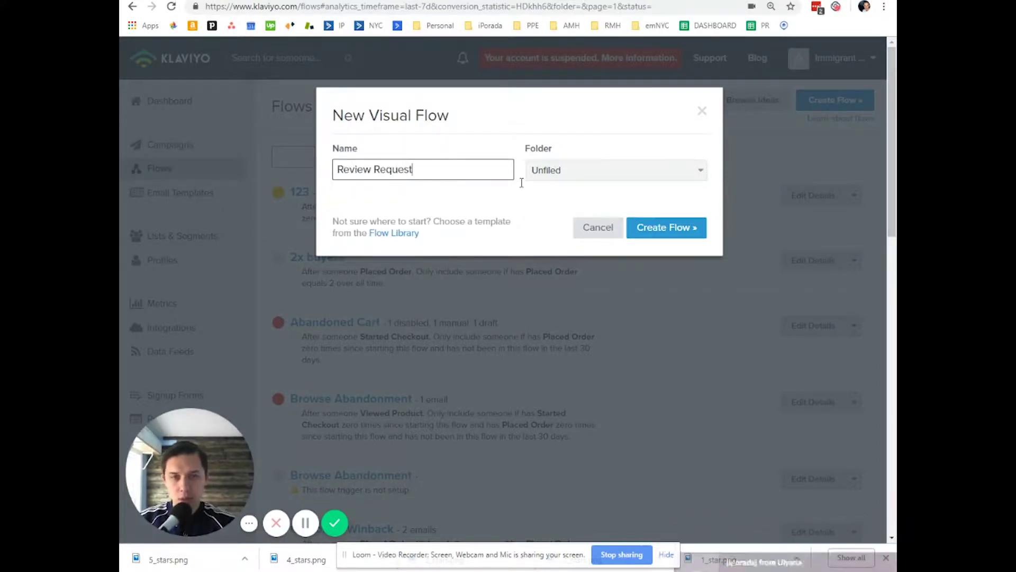
pyautogui.click(661, 228)
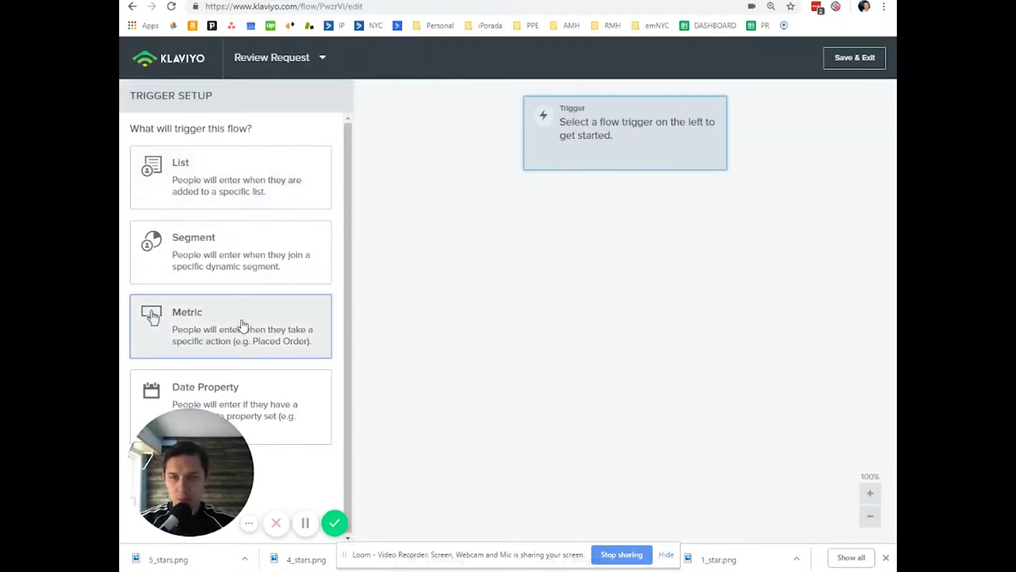
# Trigger the flow on the Placed Order metric and add a Trigger Split below it
pyautogui.click(243, 327)
pyautogui.click(207, 210)
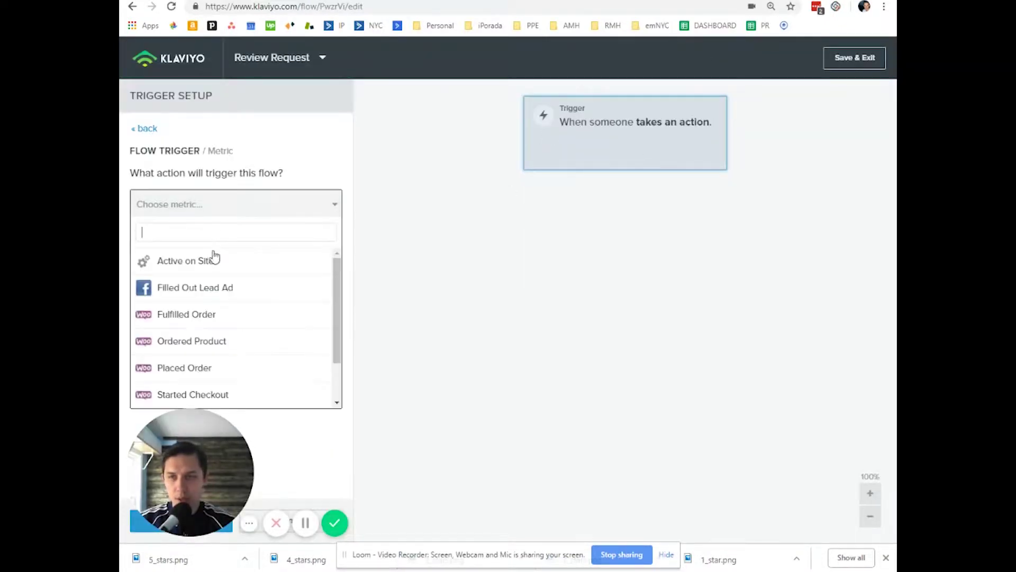
pyautogui.write('pla')
pyautogui.click(249, 264)
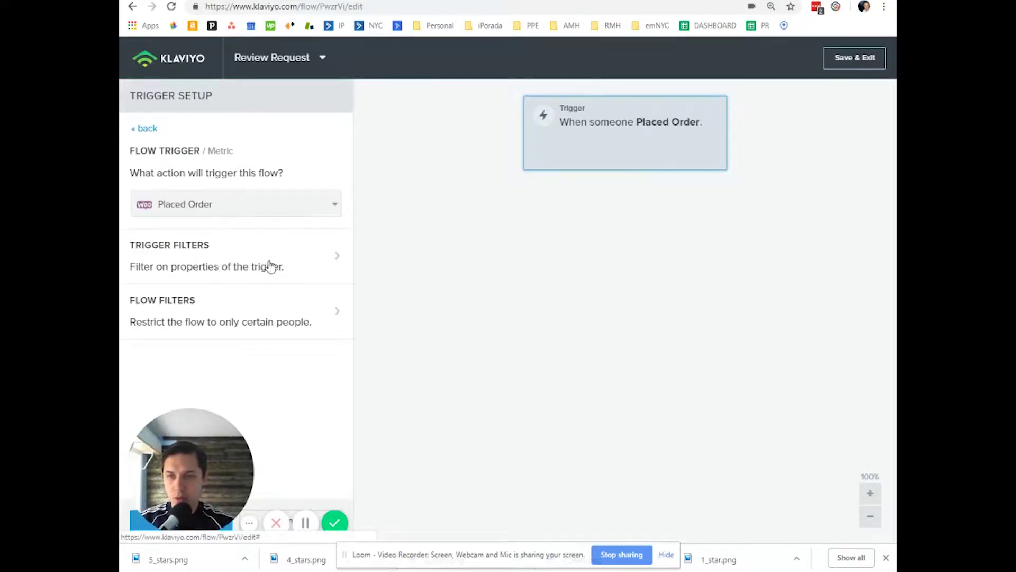
pyautogui.moveTo(224, 453); pyautogui.dragTo(226, 369)
pyautogui.click(218, 528)
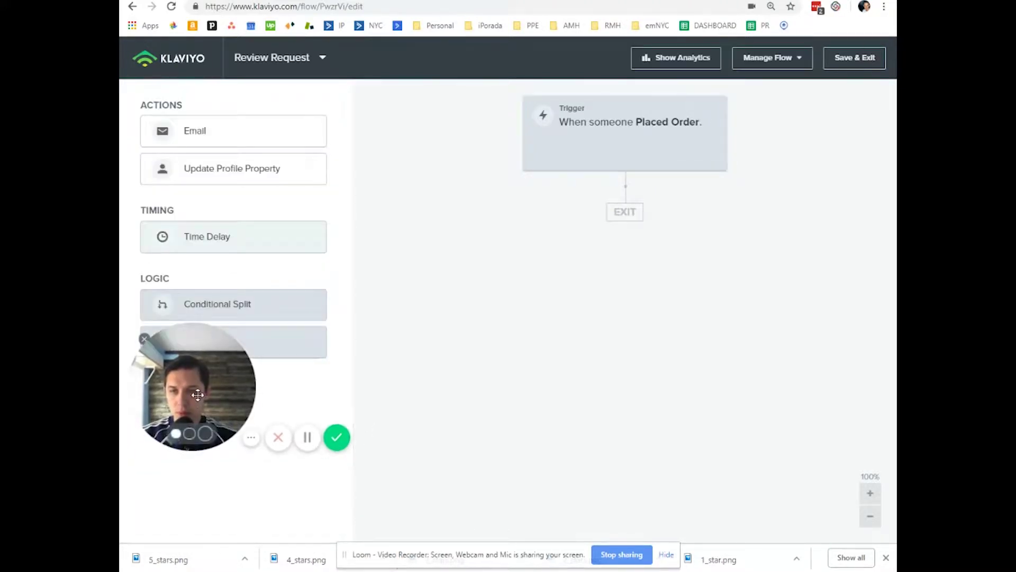
pyautogui.moveTo(144, 338); pyautogui.dragTo(145, 426)
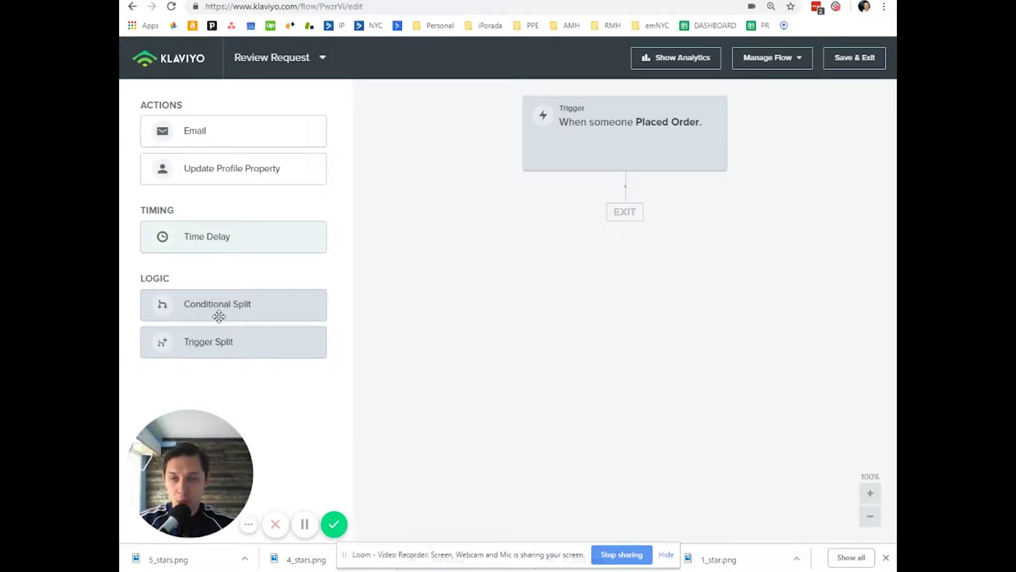
pyautogui.moveTo(254, 355); pyautogui.dragTo(492, 268)
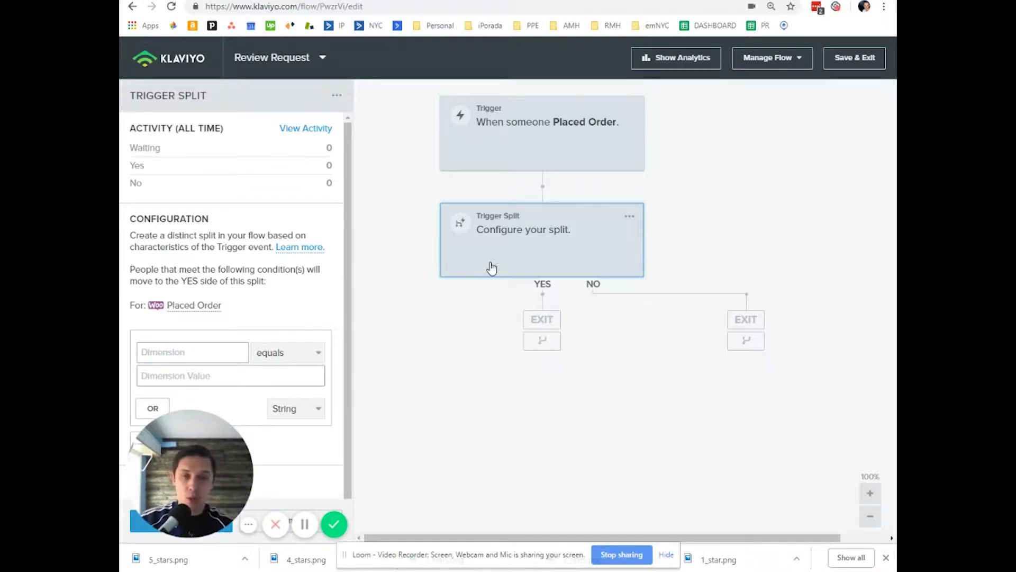
pyautogui.click(206, 349)
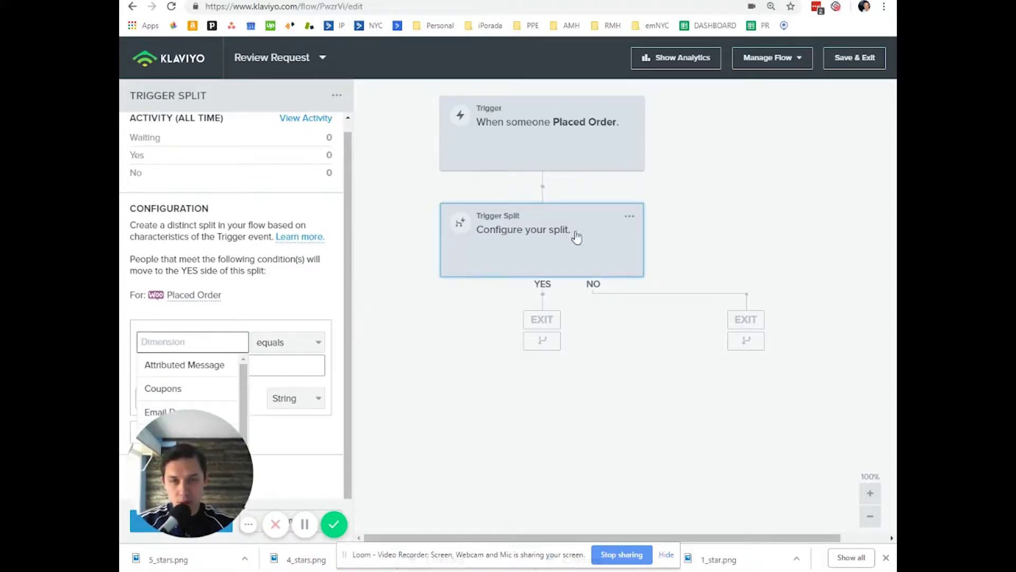
pyautogui.write('d')
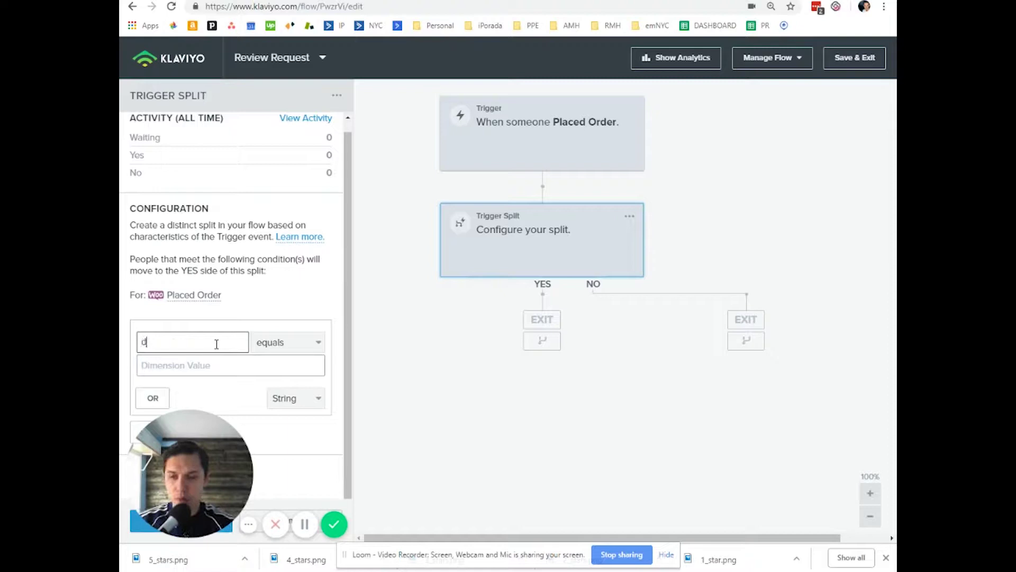
pyautogui.write('oma')
pyautogui.press('BackSpace')
pyautogui.press('BackSpace')
pyautogui.press('BackSpace')
pyautogui.press('BackSpace')
pyautogui.write('ed')
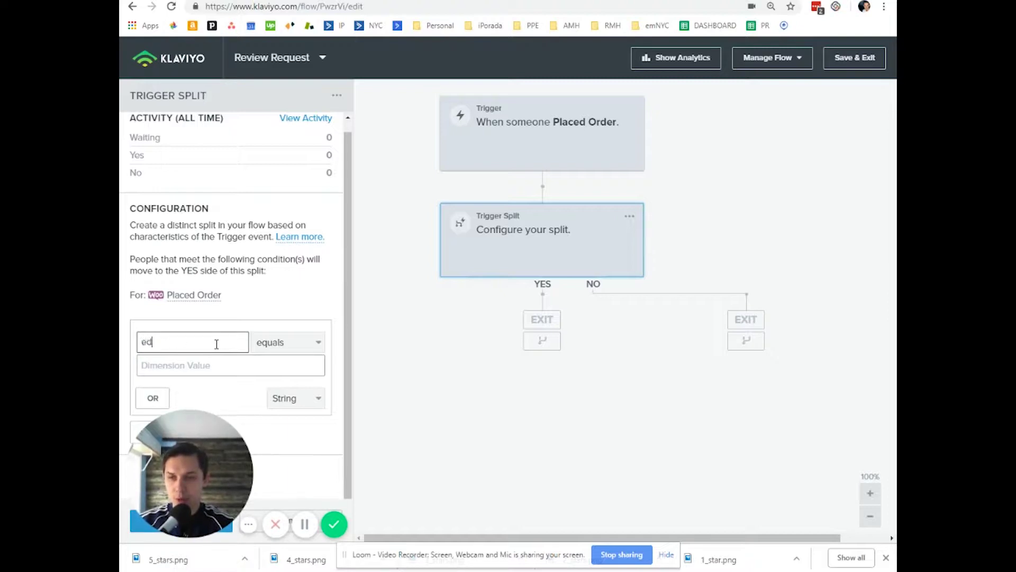
pyautogui.press('BackSpace')
pyautogui.press('BackSpace')
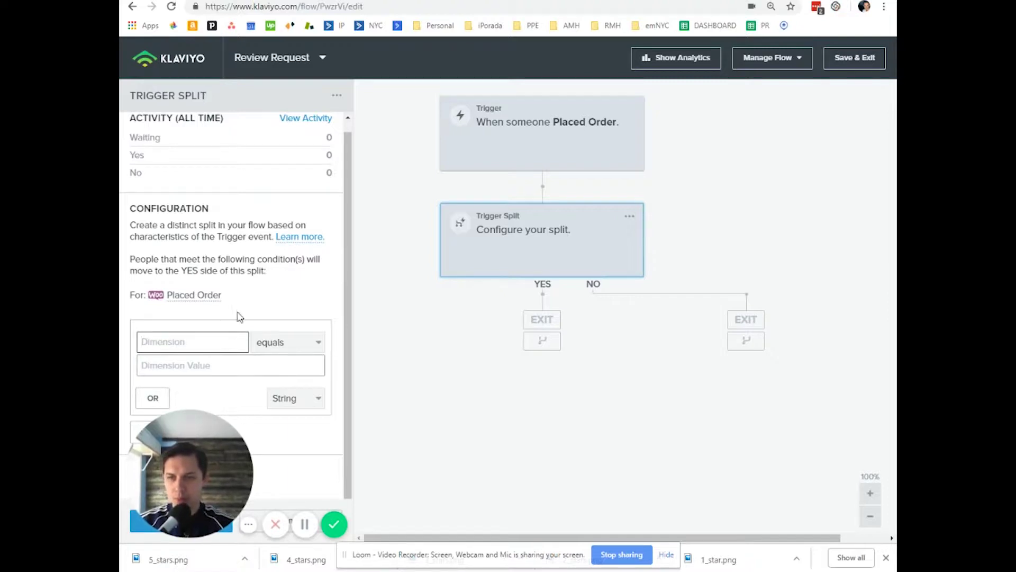
pyautogui.scroll(1, 339, 328)
pyautogui.moveTo(141, 427); pyautogui.dragTo(481, 382)
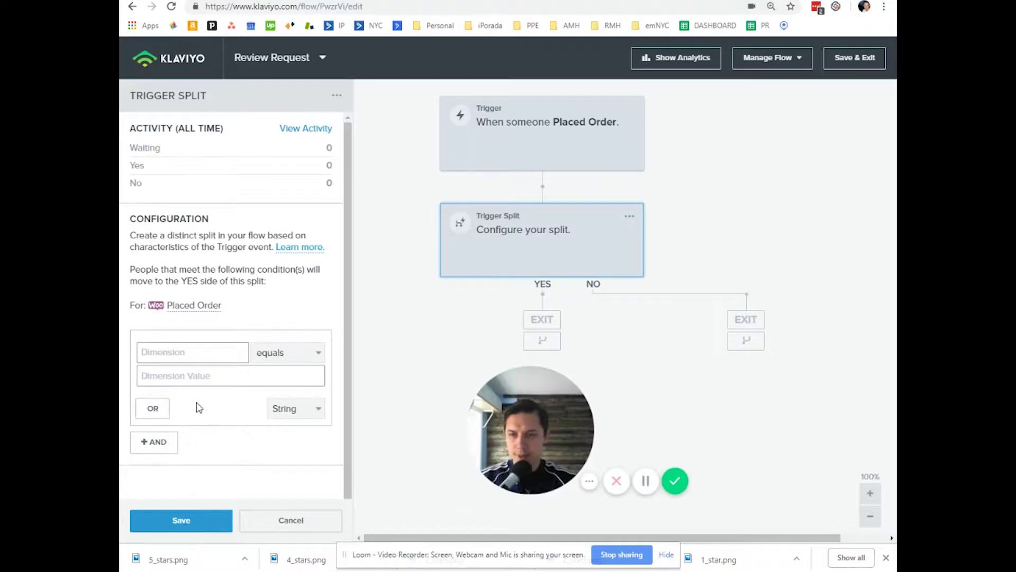
pyautogui.click(629, 216)
# Delete the Trigger Split and drop a Conditional Split below the Placed Order trigger
pyautogui.click(655, 231)
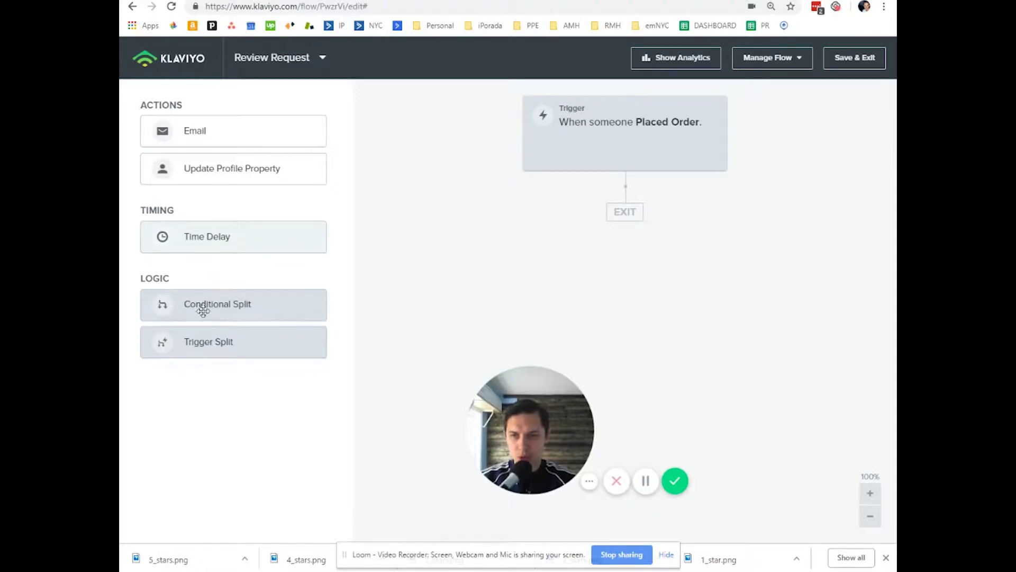
pyautogui.moveTo(201, 303); pyautogui.dragTo(616, 210)
pyautogui.moveTo(293, 297); pyautogui.dragTo(630, 227)
# Set the split condition to the person's Email property containing 'gmai.com' and save it
pyautogui.click(151, 322)
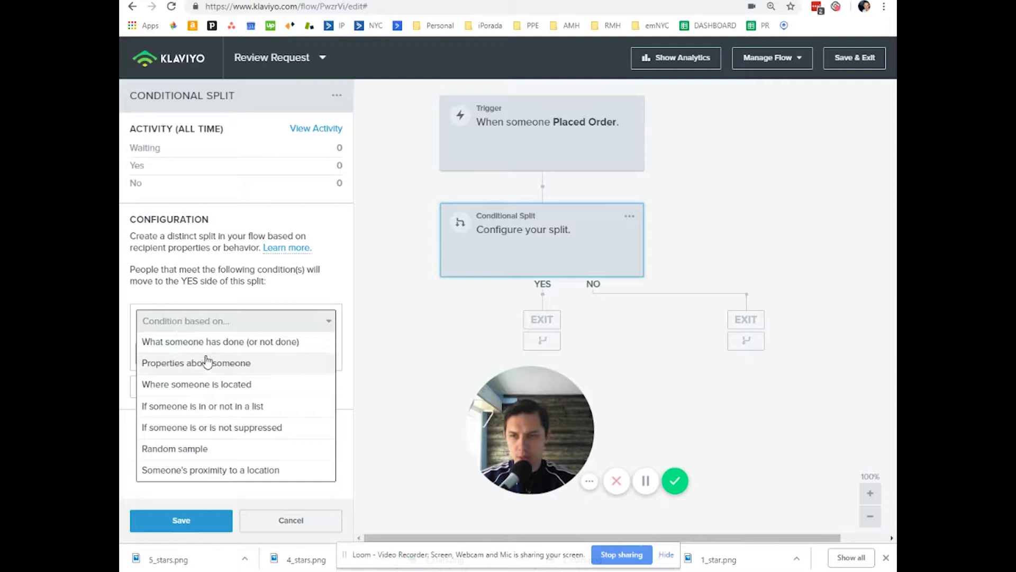
pyautogui.click(164, 358)
pyautogui.click(199, 347)
pyautogui.write('em')
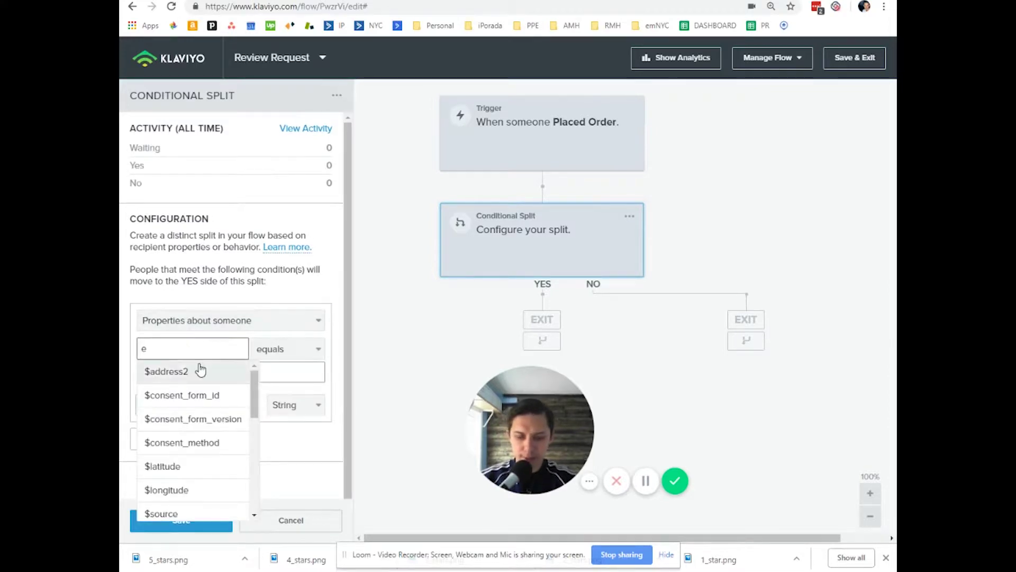
pyautogui.click(200, 371)
pyautogui.click(279, 349)
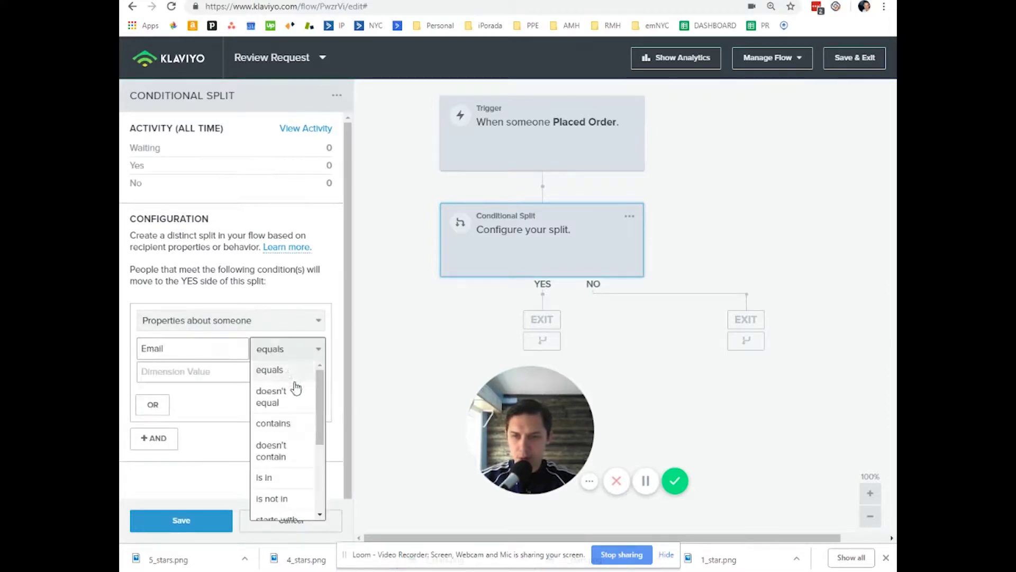
pyautogui.scroll(-3, 322, 422)
pyautogui.scroll(3, 322, 422)
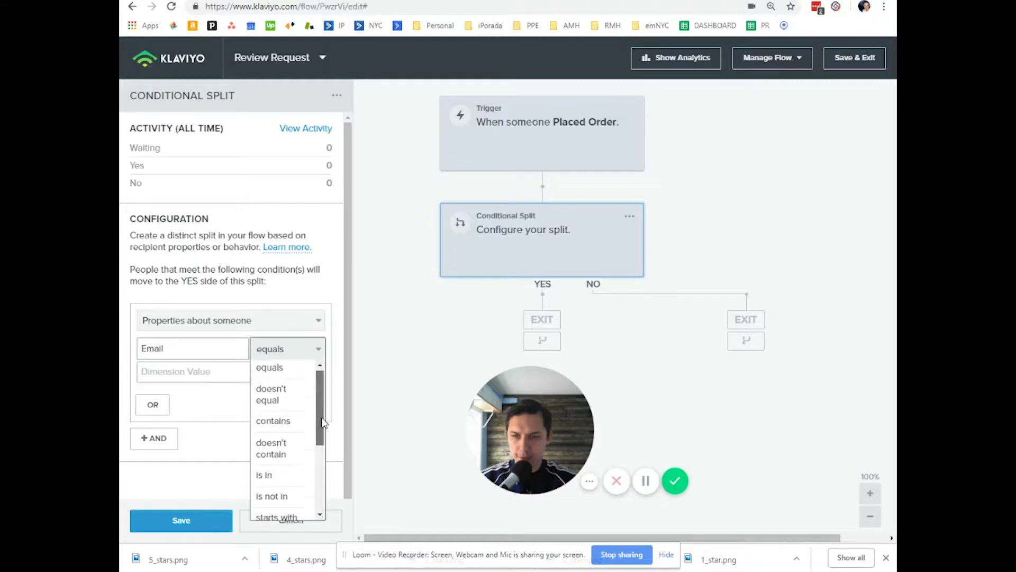
pyautogui.click(290, 422)
pyautogui.click(258, 370)
pyautogui.write('gmai')
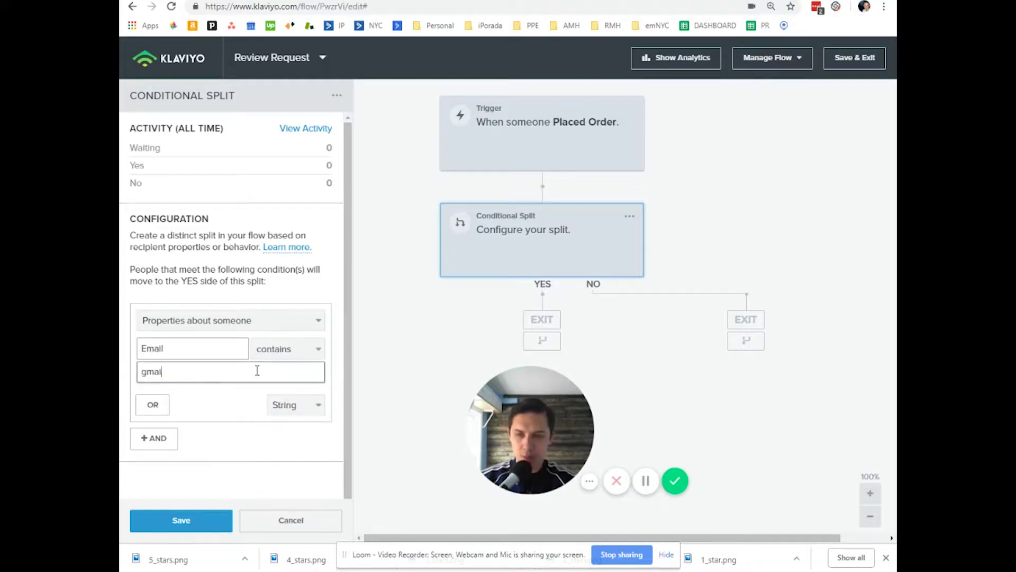
pyautogui.write('lcom')
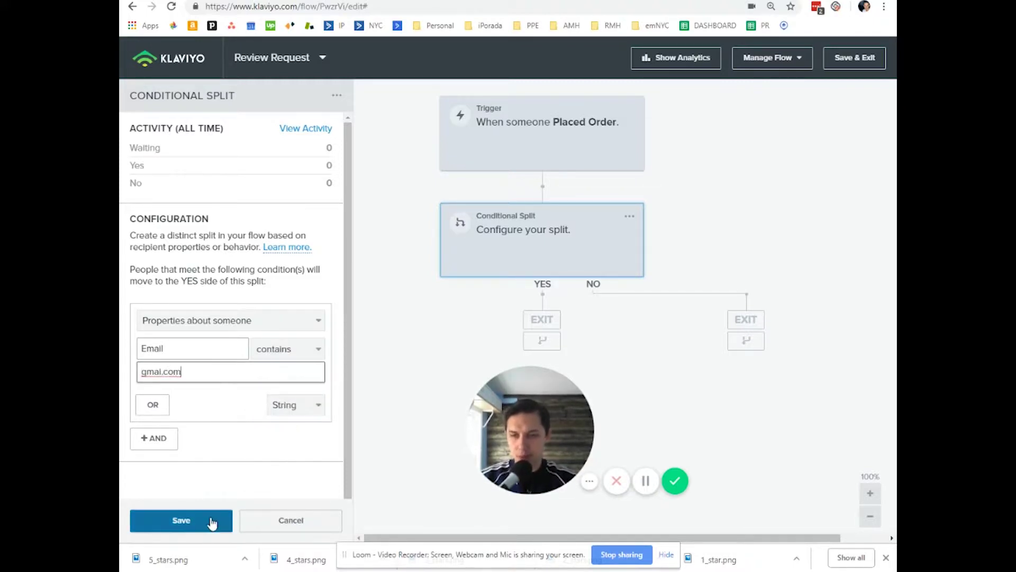
pyautogui.click(213, 524)
pyautogui.moveTo(585, 392); pyautogui.dragTo(356, 365)
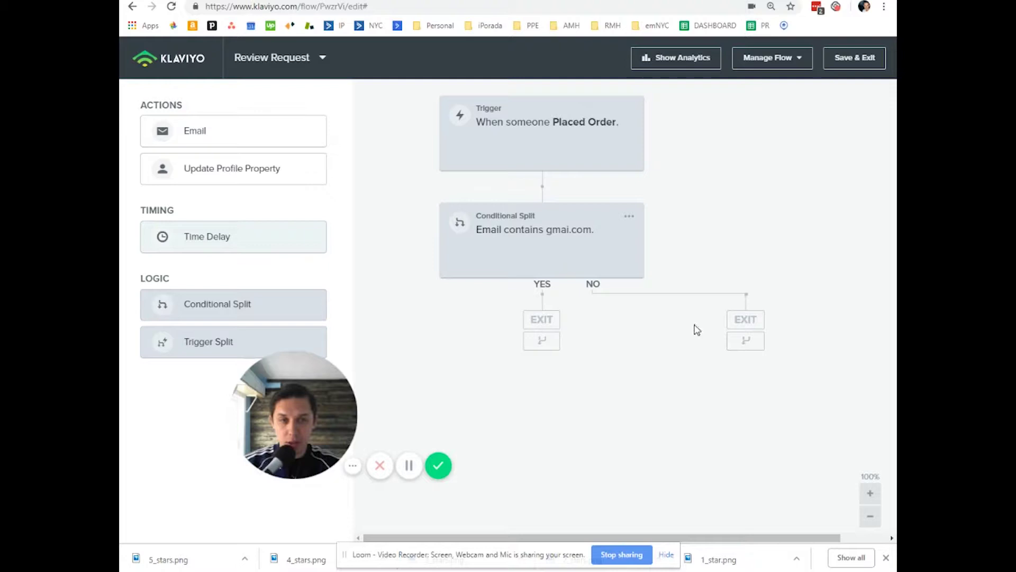
# Add an email step onto a branch of the conditional split
pyautogui.moveTo(269, 355)
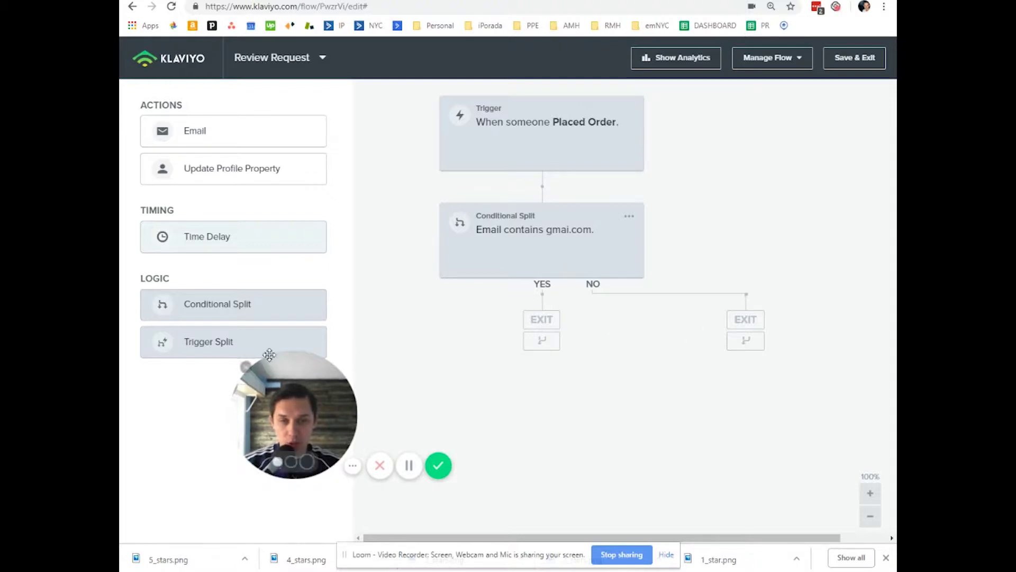
pyautogui.moveTo(269, 354); pyautogui.dragTo(376, 363)
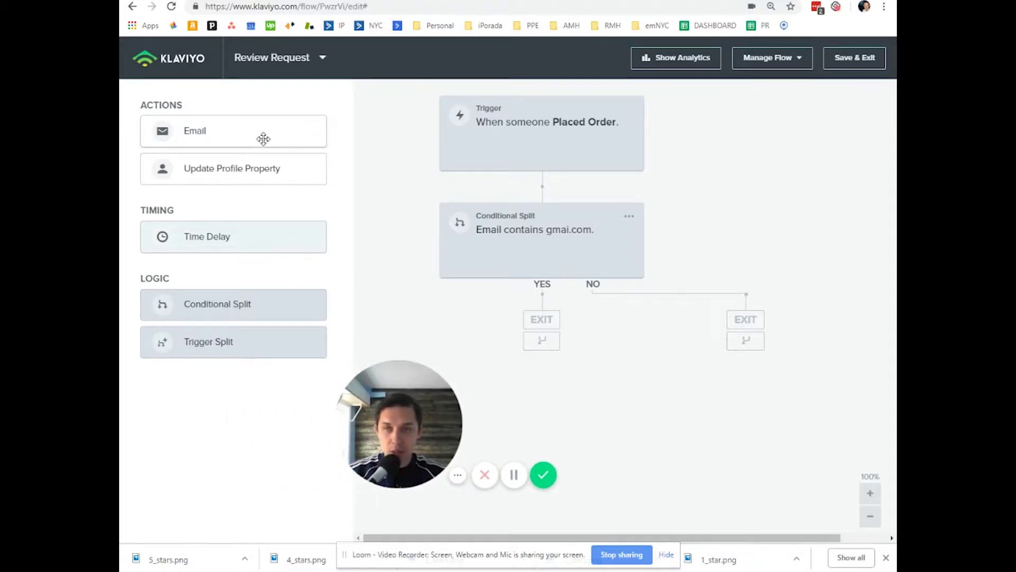
pyautogui.moveTo(264, 139); pyautogui.dragTo(509, 323)
pyautogui.moveTo(238, 139); pyautogui.dragTo(516, 361)
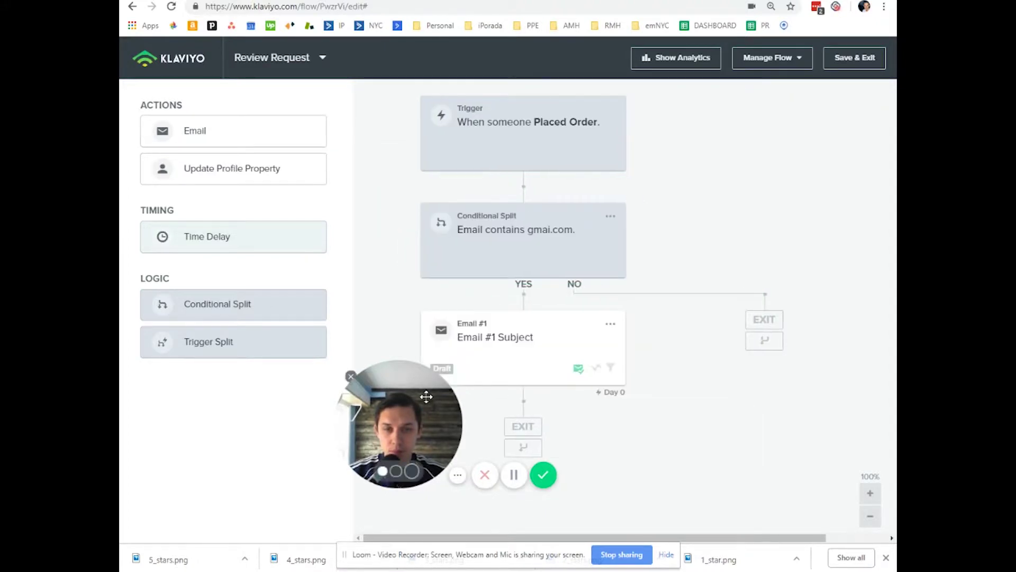
pyautogui.moveTo(426, 396); pyautogui.dragTo(294, 412)
# Start Email #1's content from the birthday template in the template library
pyautogui.click(560, 357)
pyautogui.click(265, 198)
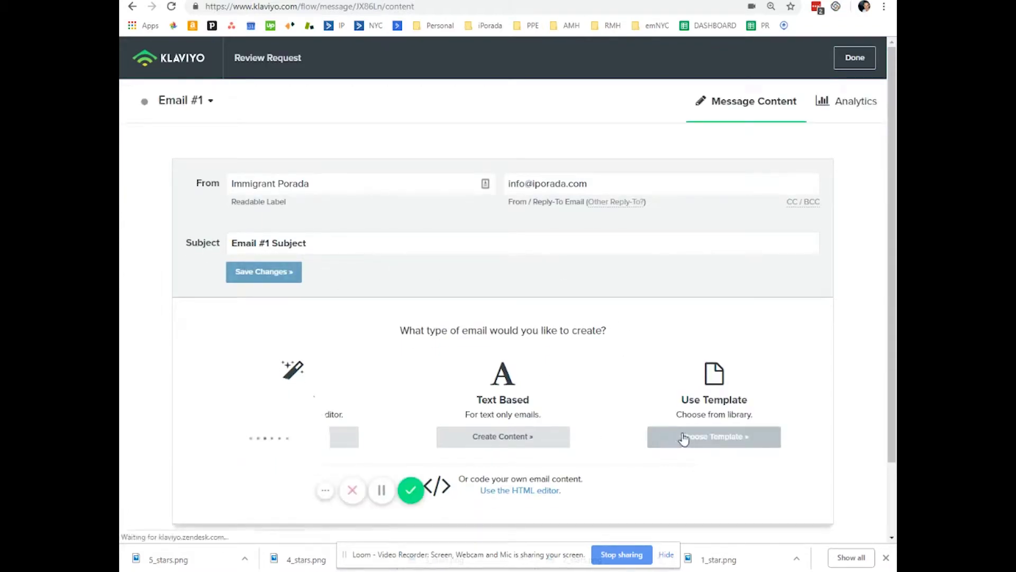
pyautogui.click(684, 439)
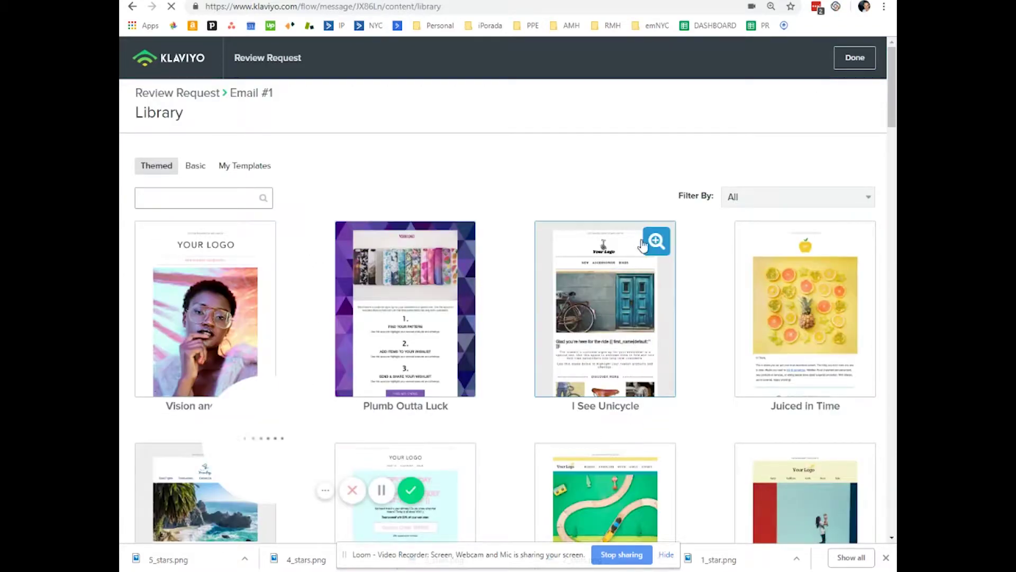
pyautogui.scroll(-10, 643, 245)
pyautogui.scroll(3, 490, 245)
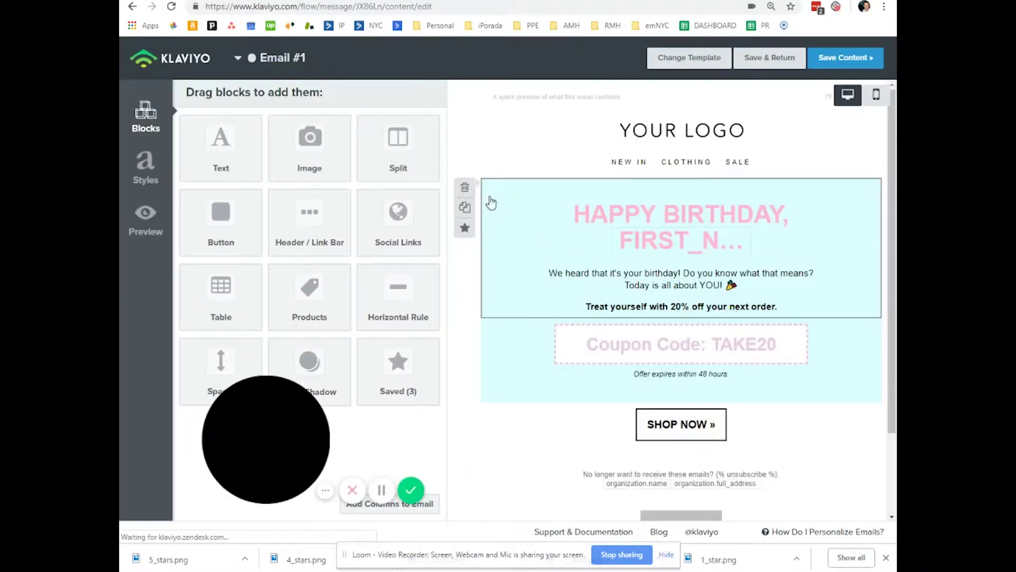
# Delete the birthday message, coupon code and offer-expiry blocks from the template
pyautogui.click(465, 187)
pyautogui.click(659, 182)
pyautogui.click(465, 189)
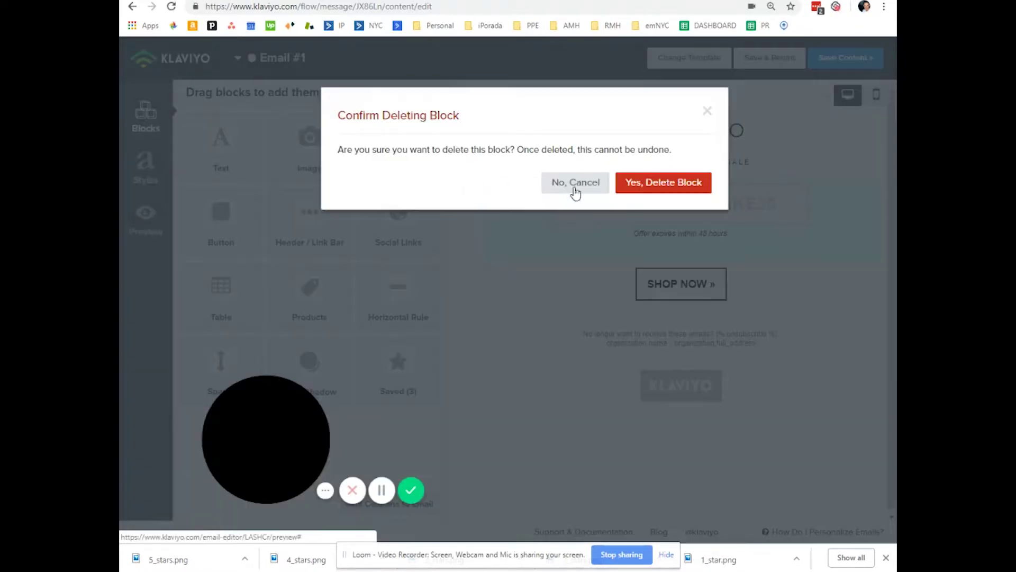
pyautogui.click(635, 182)
pyautogui.click(465, 191)
pyautogui.click(664, 182)
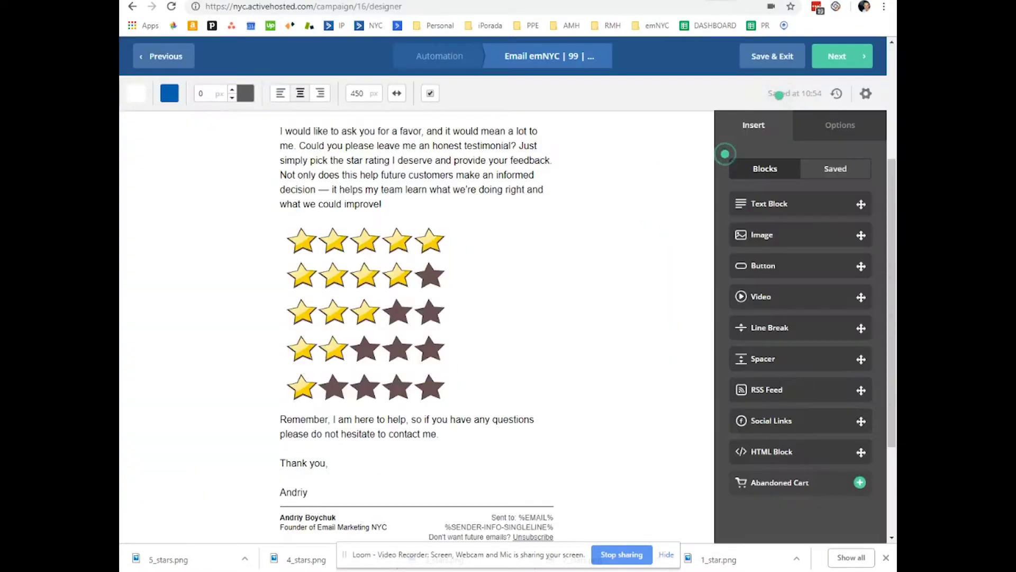
pyautogui.scroll(5, 389, 228)
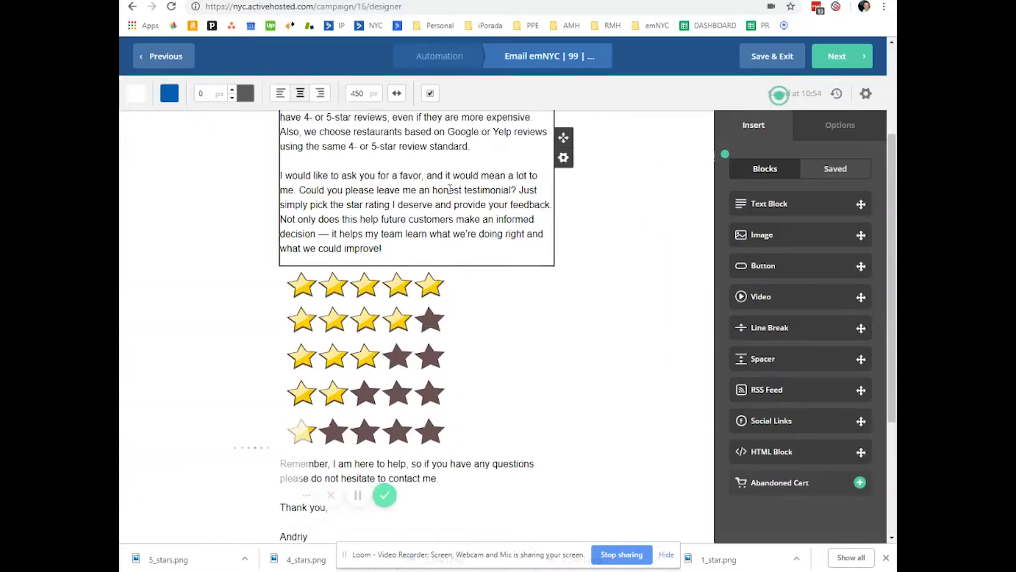
pyautogui.scroll(1, 388, 229)
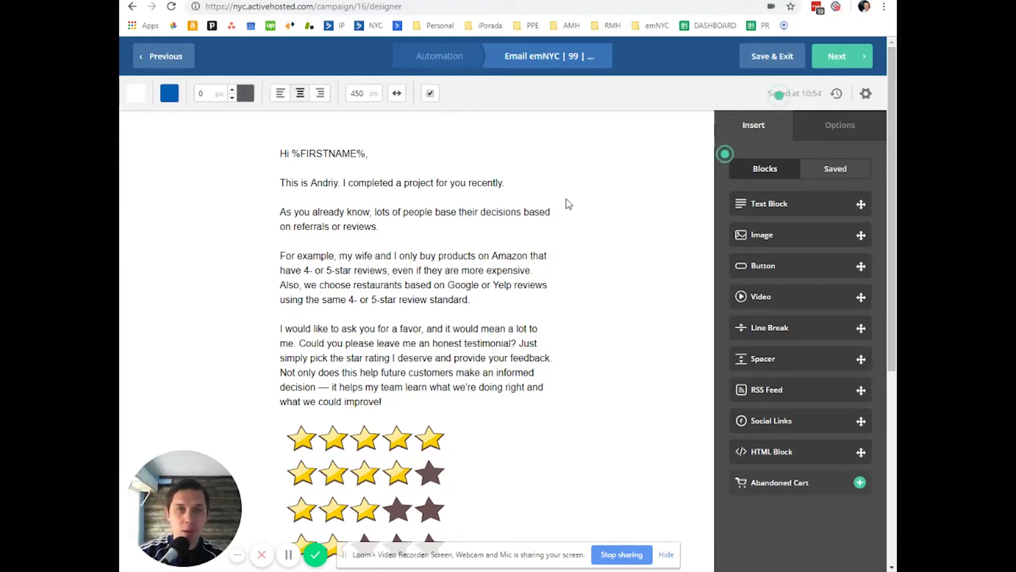
pyautogui.scroll(-6, 477, 222)
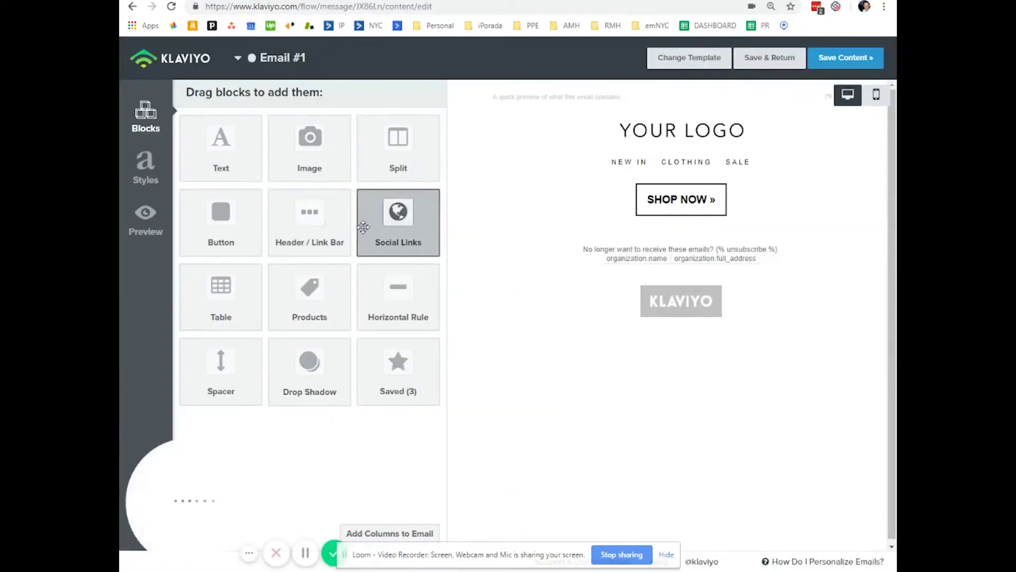
# Add an image block below SHOP NOW and upload 1_star.png into it
pyautogui.moveTo(297, 148); pyautogui.dragTo(665, 236)
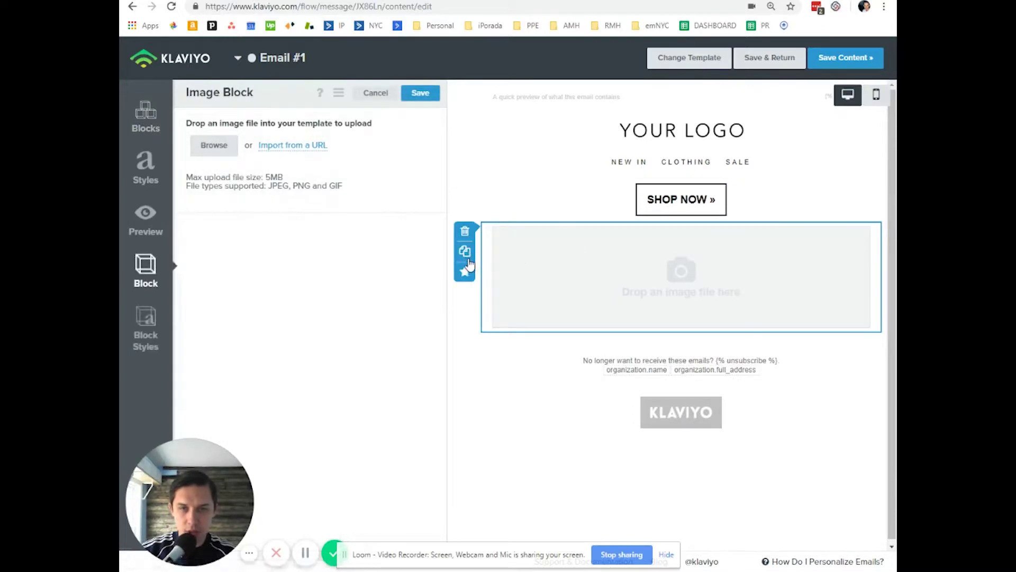
pyautogui.click(311, 145)
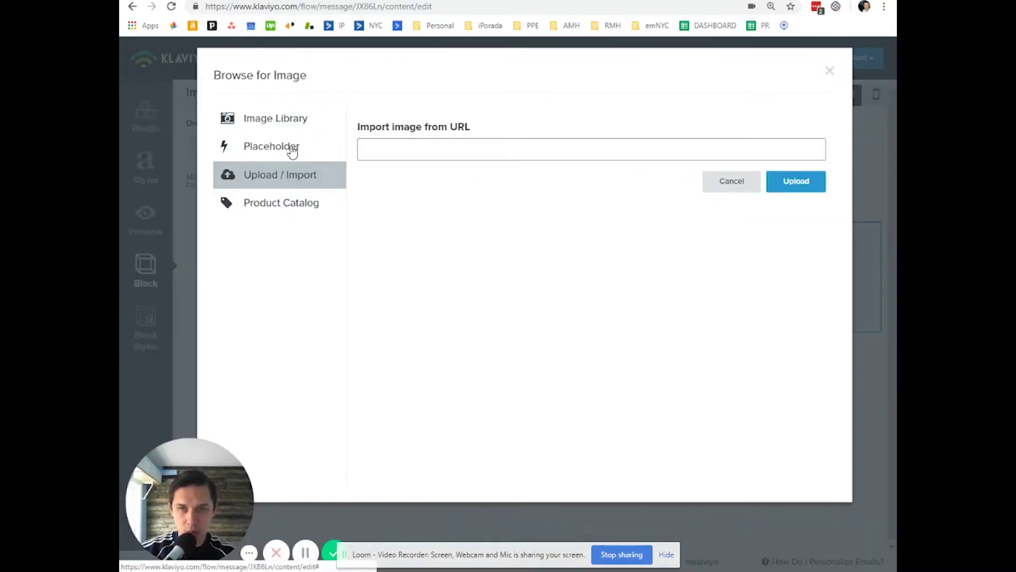
pyautogui.click(293, 128)
pyautogui.click(295, 173)
pyautogui.click(601, 198)
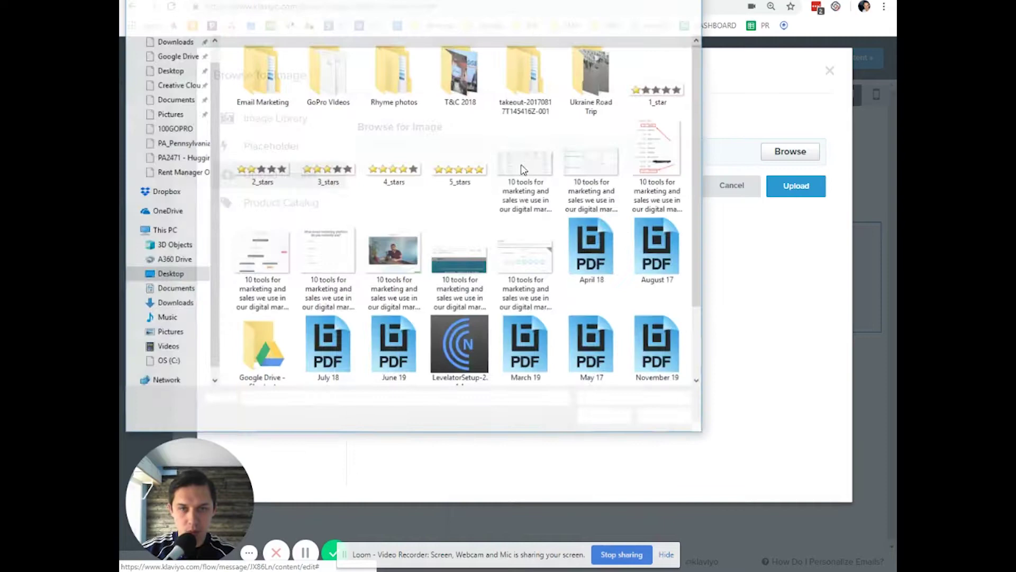
pyautogui.click(659, 90)
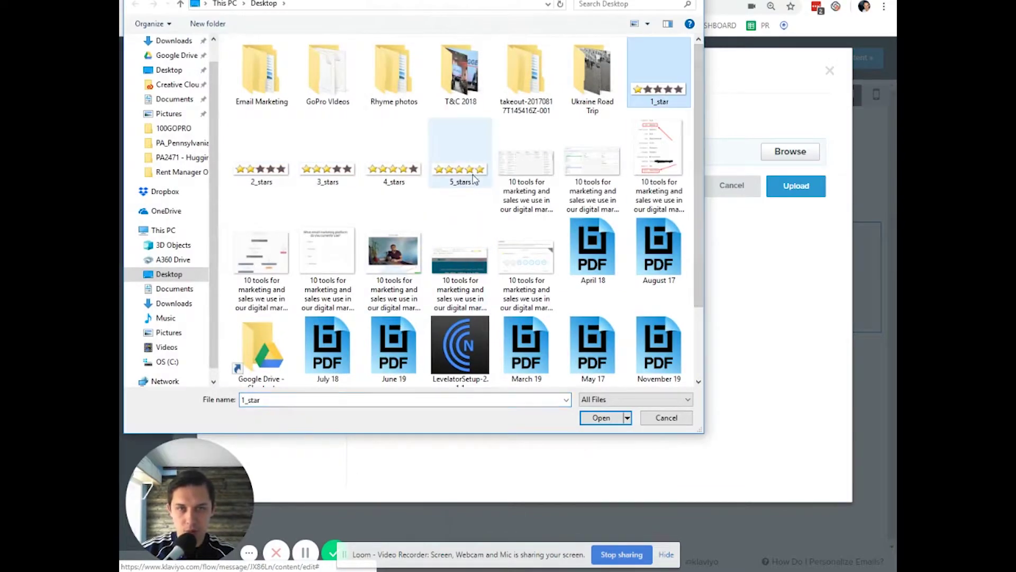
pyautogui.click(445, 181)
pyautogui.click(659, 90)
pyautogui.doubleClick(659, 90)
pyautogui.click(796, 185)
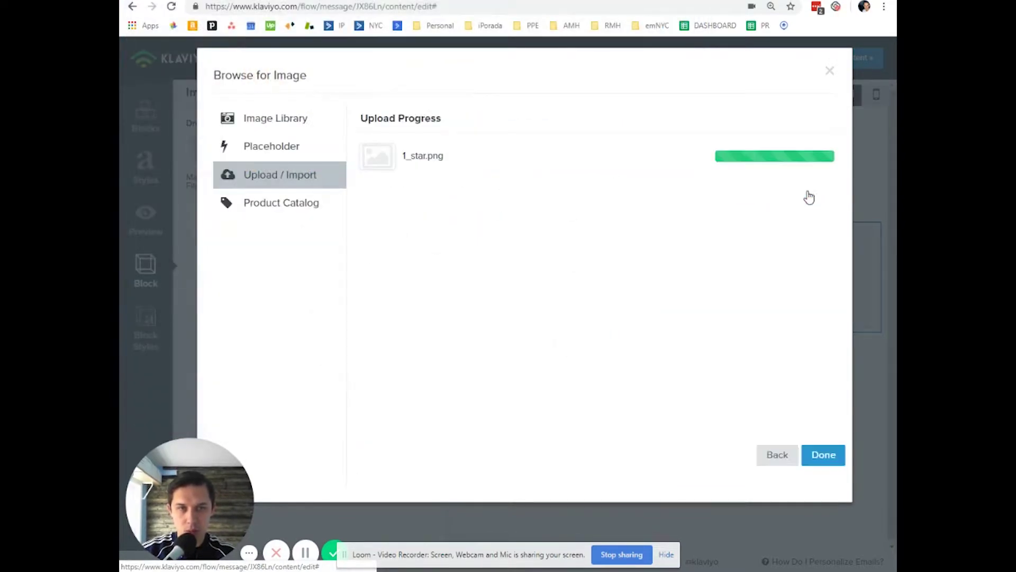
# Duplicate the 1_star image block four times to make five star rows
pyautogui.click(465, 252)
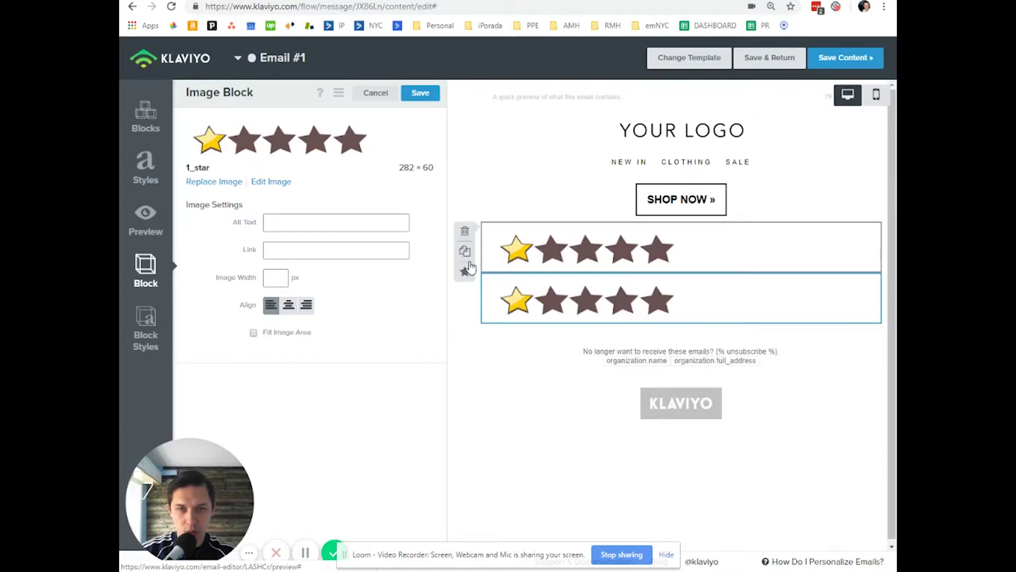
pyautogui.click(464, 253)
pyautogui.click(464, 253)
pyautogui.click(464, 253)
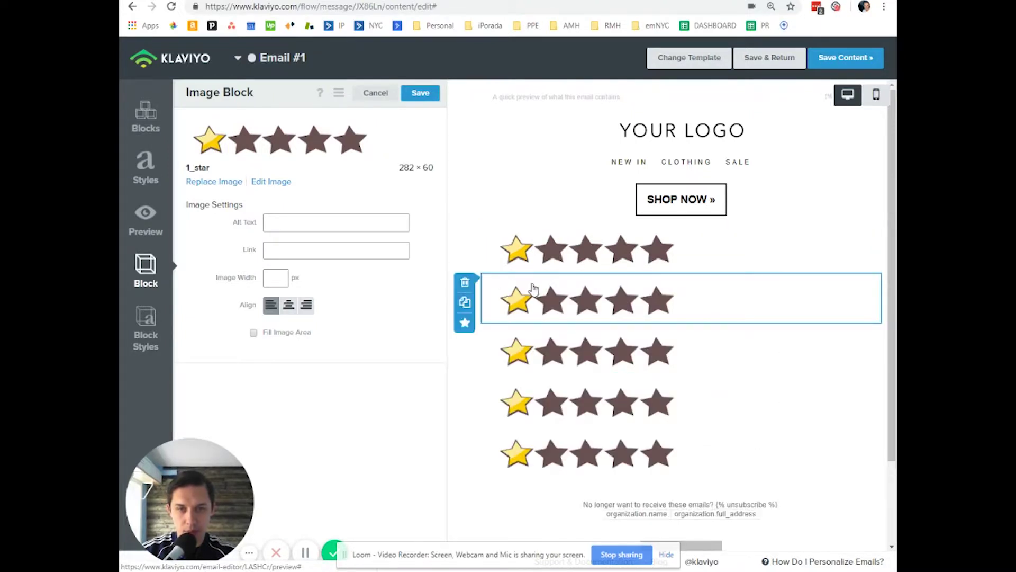
pyautogui.click(554, 258)
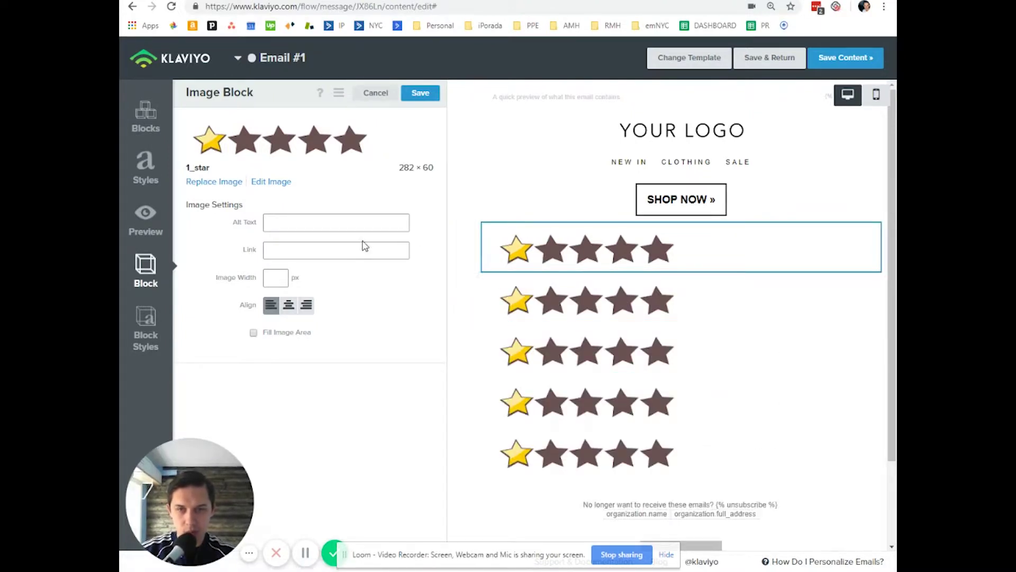
# Replace the first and second rows' images with 5_stars.png and 4_stars.png
pyautogui.click(214, 182)
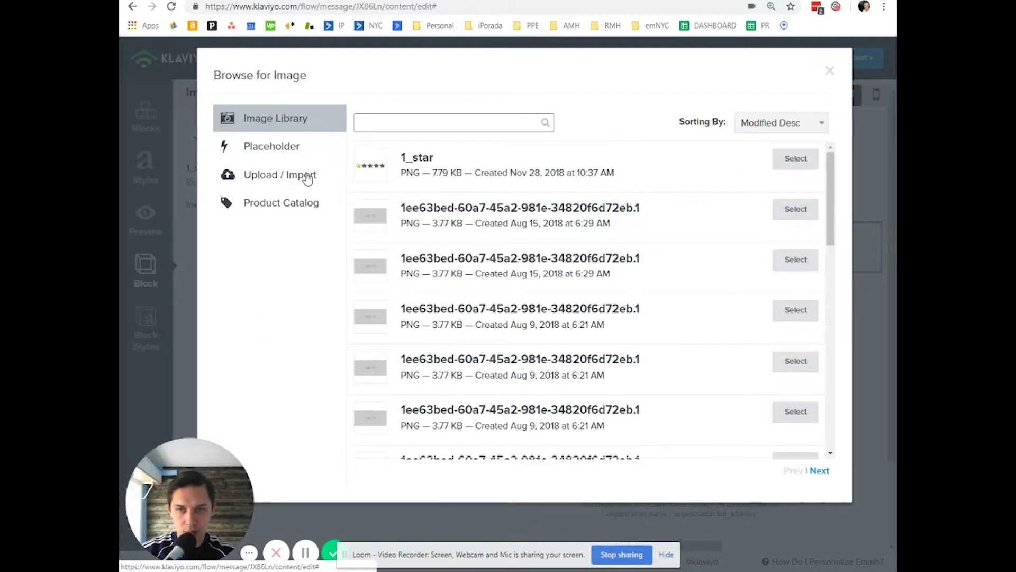
pyautogui.click(306, 176)
pyautogui.click(604, 206)
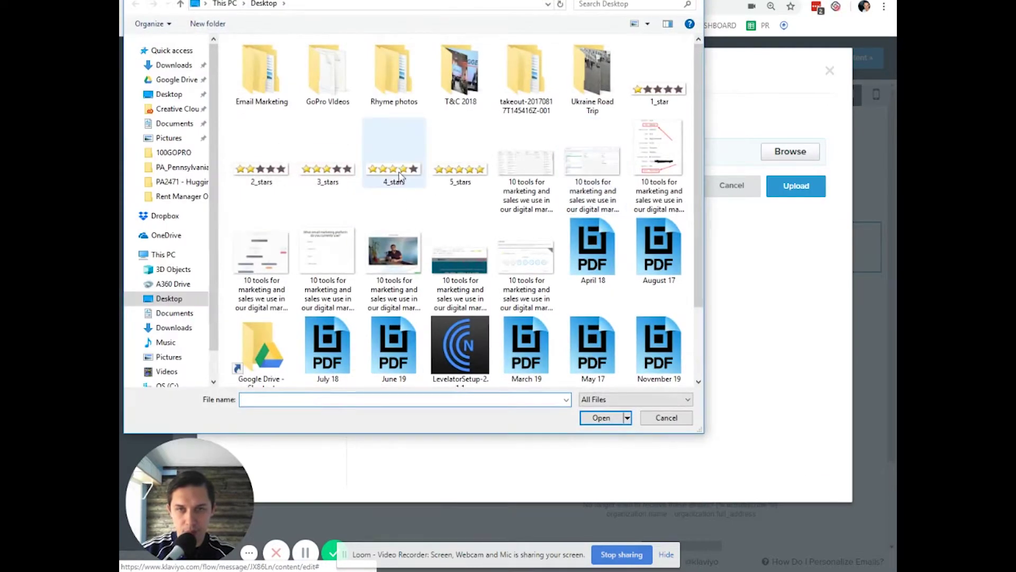
pyautogui.doubleClick(459, 169)
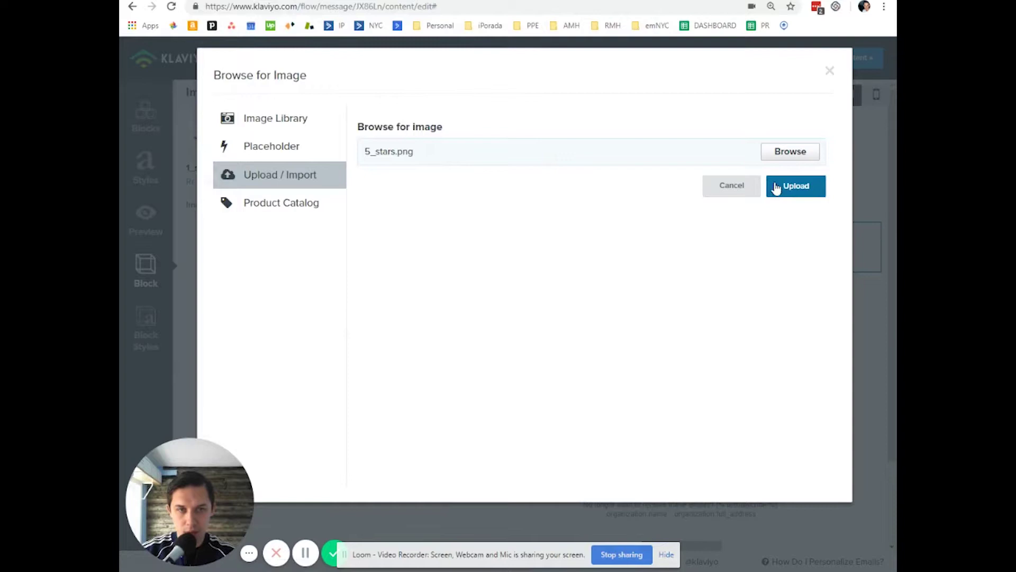
pyautogui.click(776, 189)
pyautogui.click(582, 312)
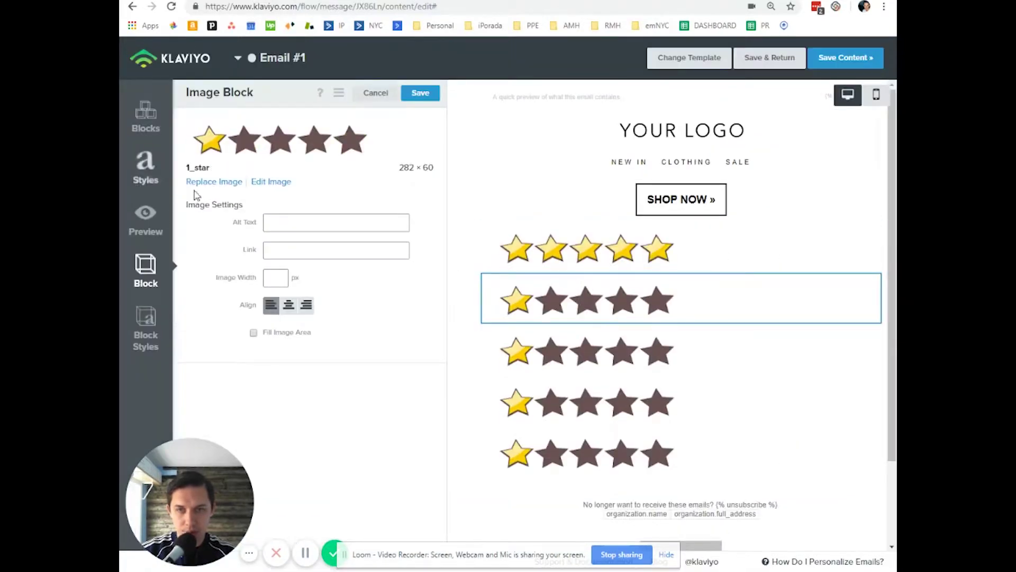
pyautogui.click(229, 184)
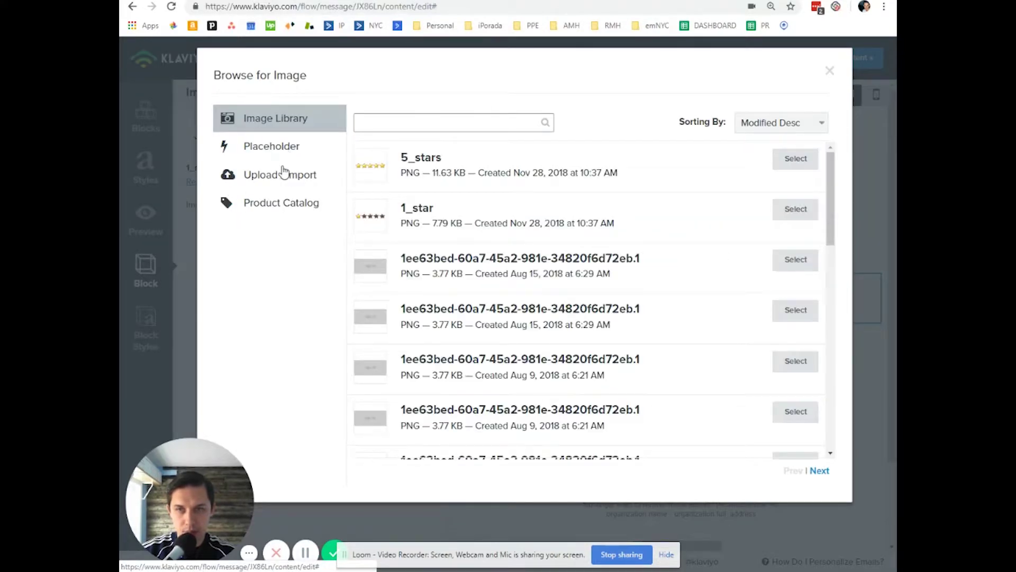
pyautogui.click(284, 171)
pyautogui.click(576, 205)
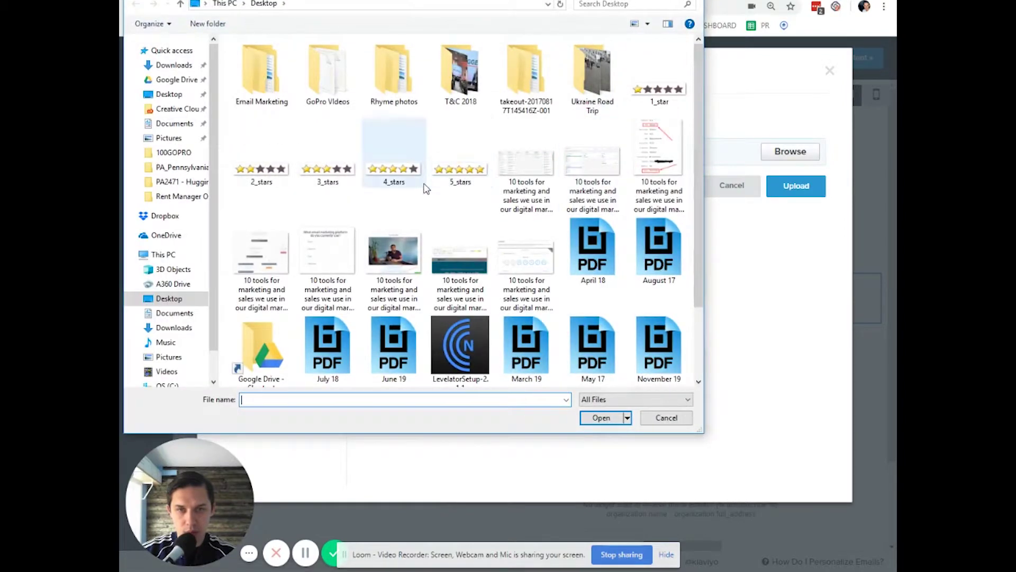
pyautogui.doubleClick(411, 165)
pyautogui.click(799, 186)
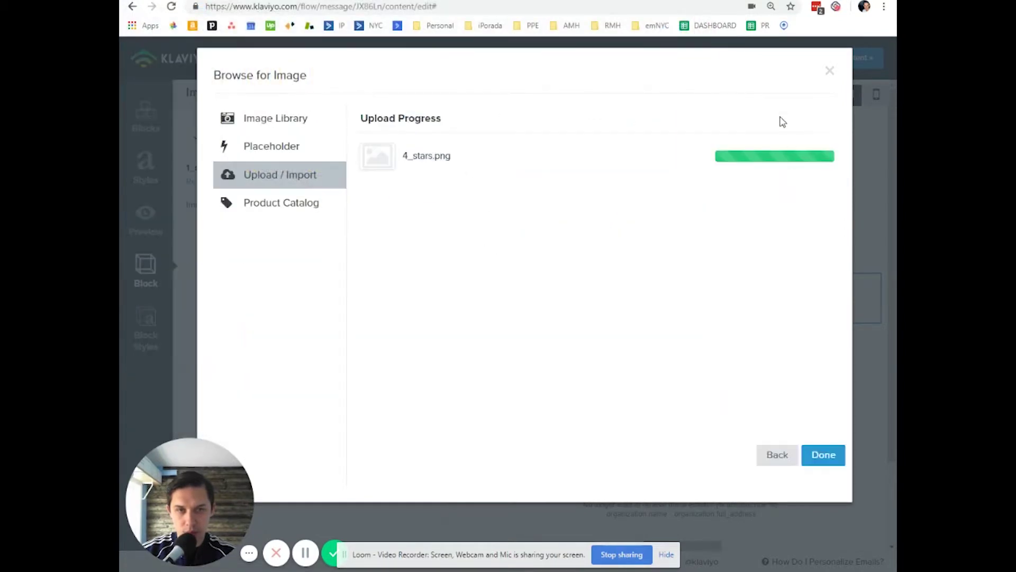
# Replace the third and fourth rows' images with 3_stars.png and 2_stars.png, then save
pyautogui.scroll(-2, 647, 318)
pyautogui.click(652, 257)
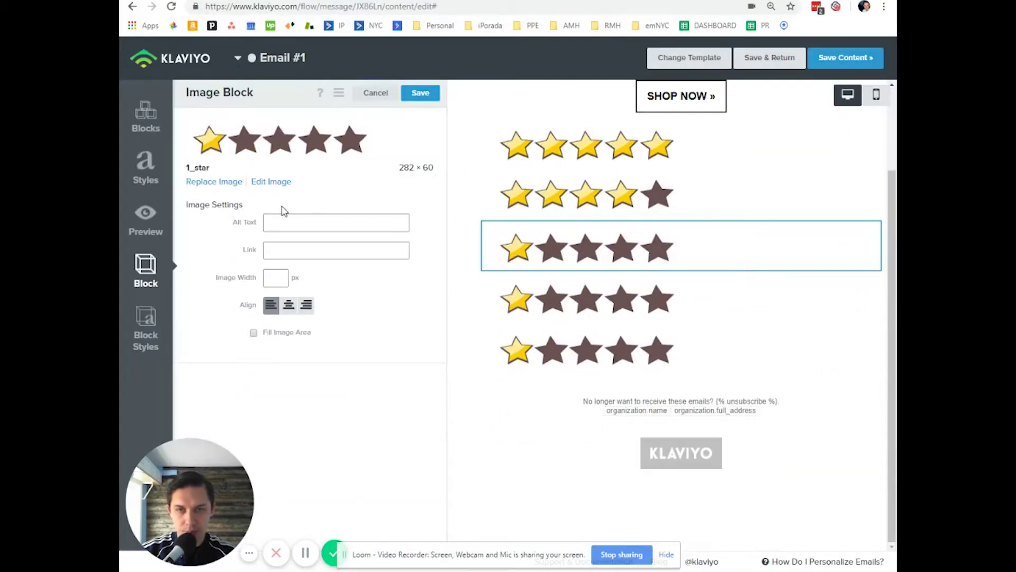
pyautogui.click(214, 182)
pyautogui.click(284, 175)
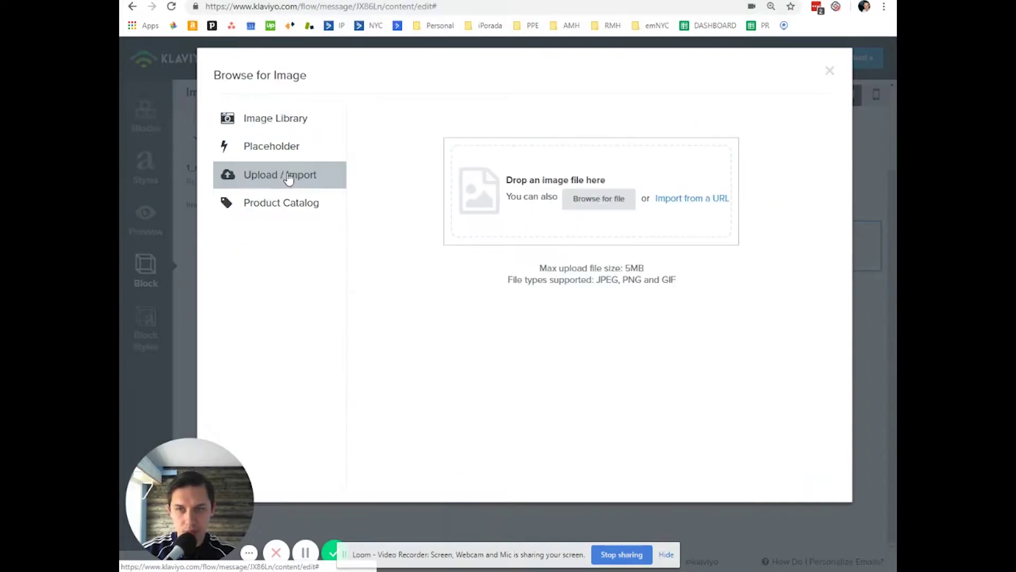
pyautogui.click(576, 196)
pyautogui.click(598, 153)
pyautogui.doubleClick(328, 172)
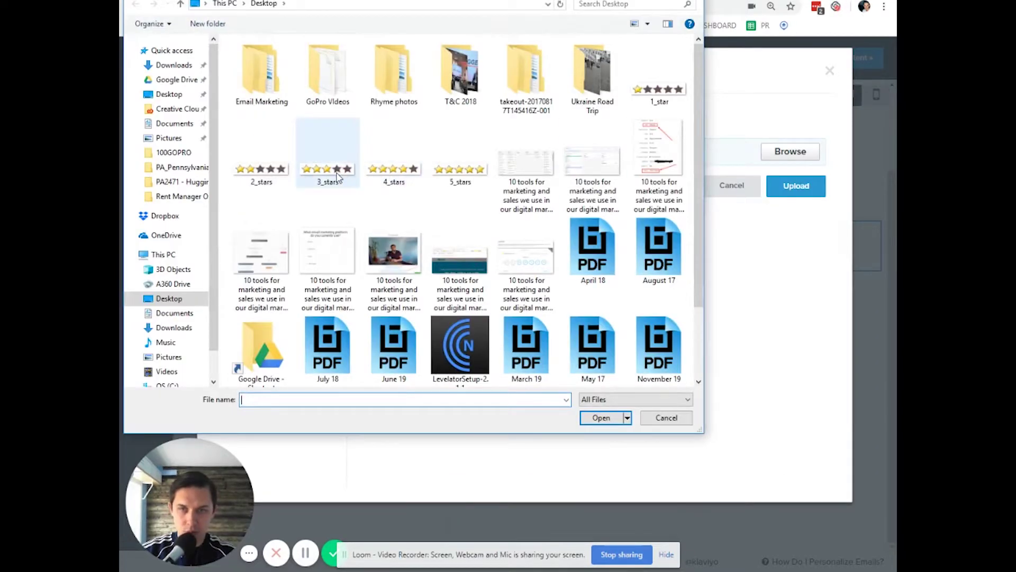
pyautogui.click(816, 188)
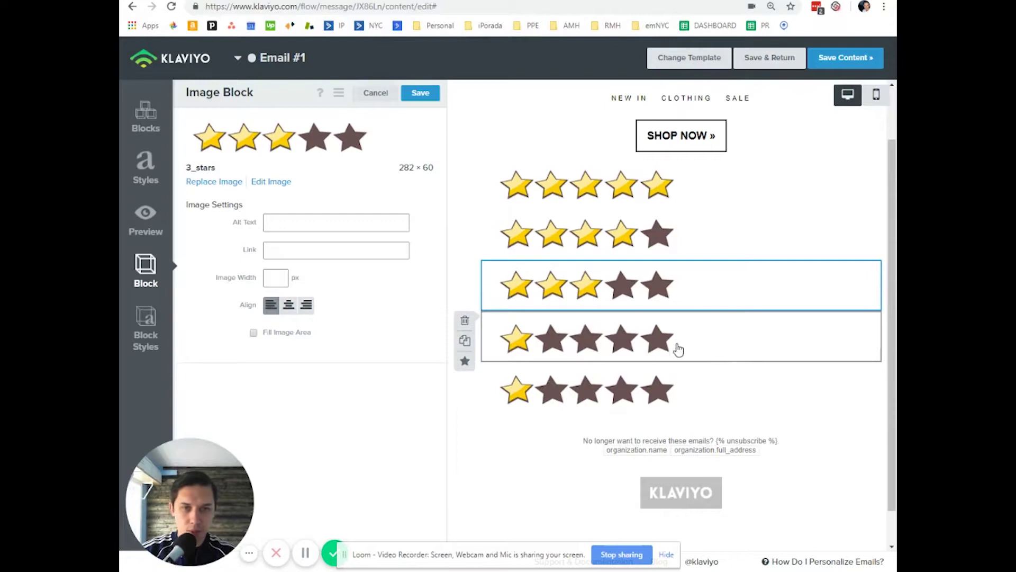
pyautogui.click(681, 340)
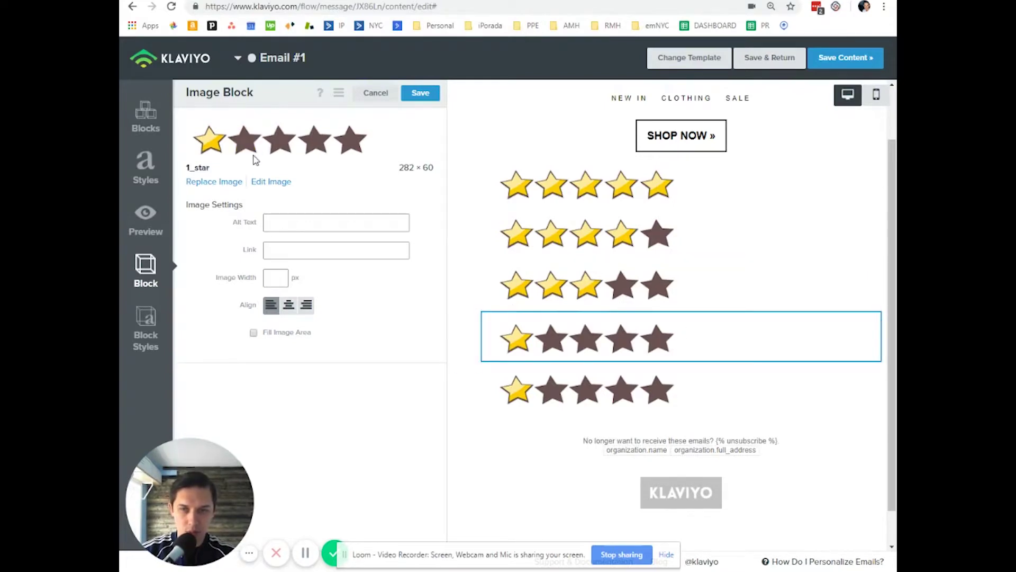
pyautogui.click(239, 182)
pyautogui.click(269, 179)
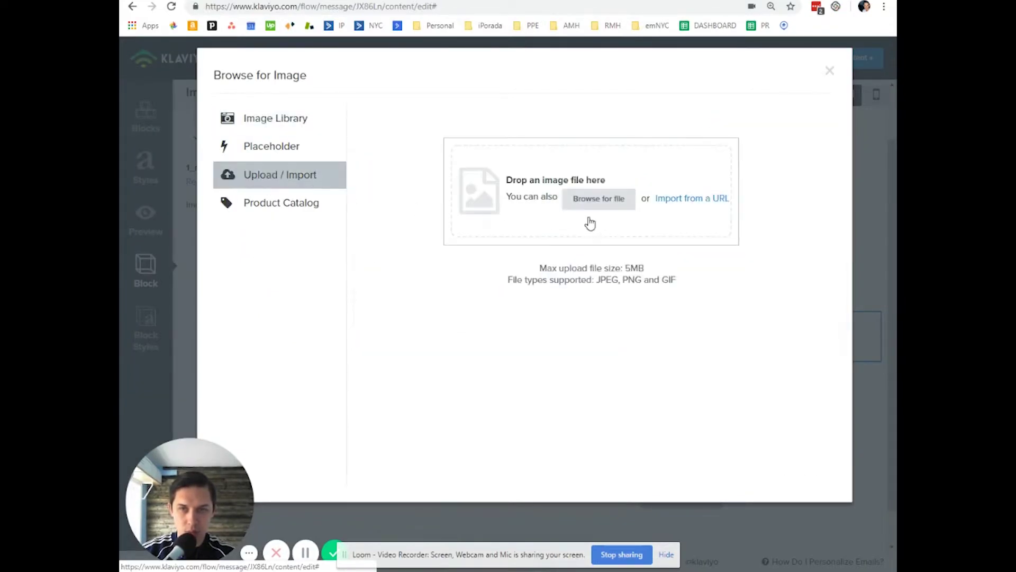
pyautogui.click(596, 207)
pyautogui.doubleClick(328, 154)
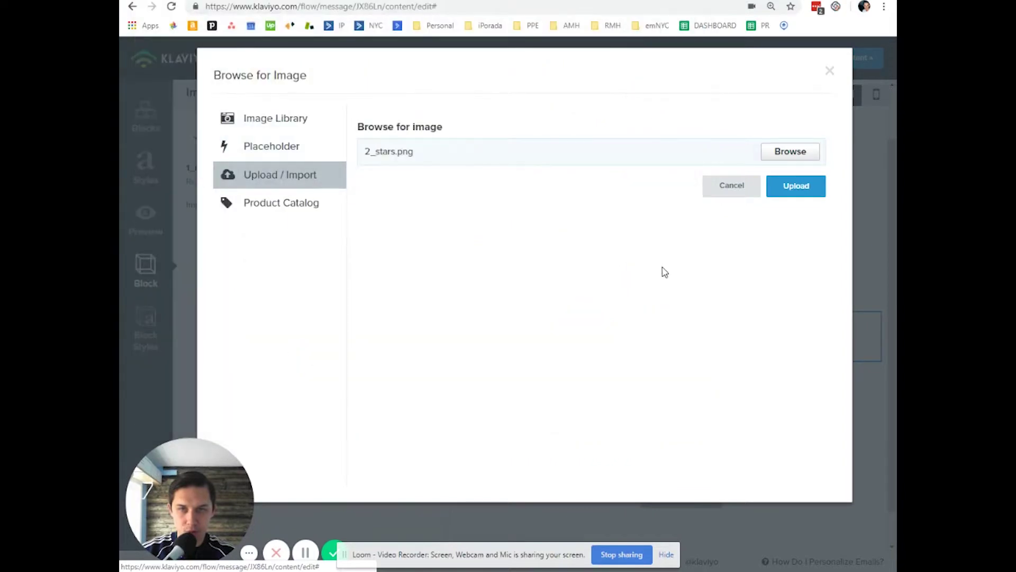
pyautogui.click(823, 189)
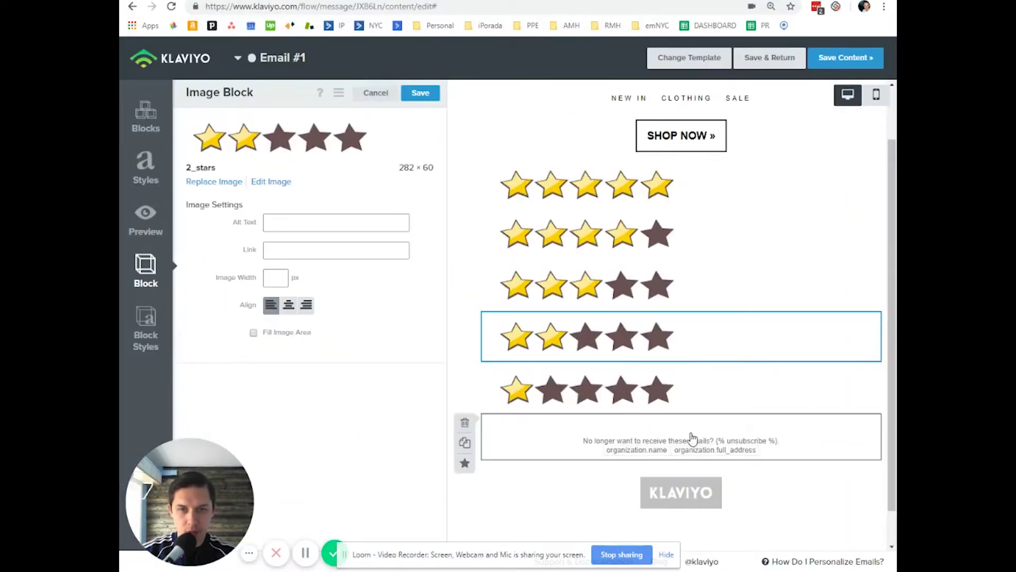
pyautogui.click(420, 93)
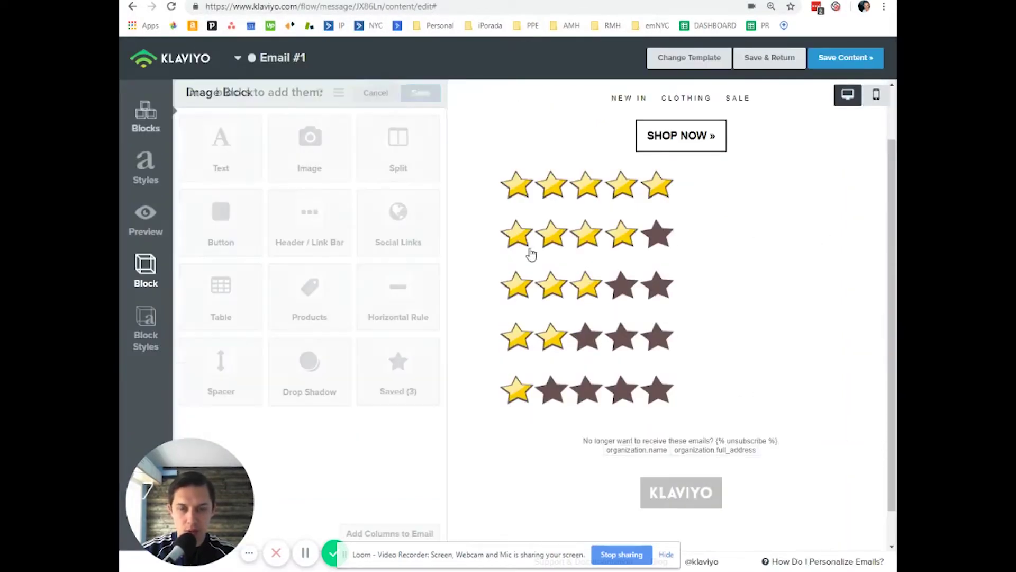
pyautogui.click(651, 288)
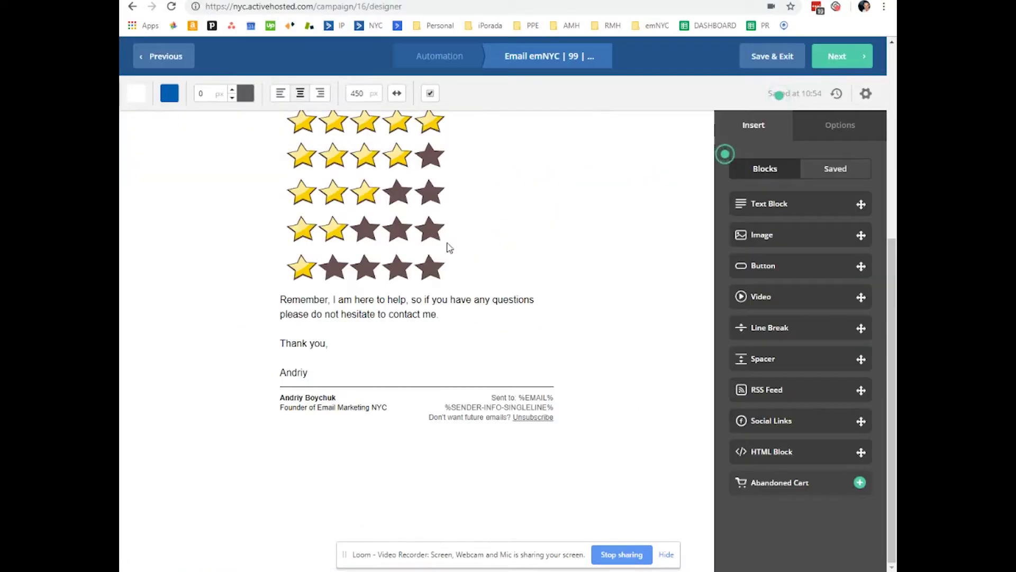
# Copy the 2-star image's link URL and load it in a new browser tab
pyautogui.click(449, 245)
pyautogui.click(830, 195)
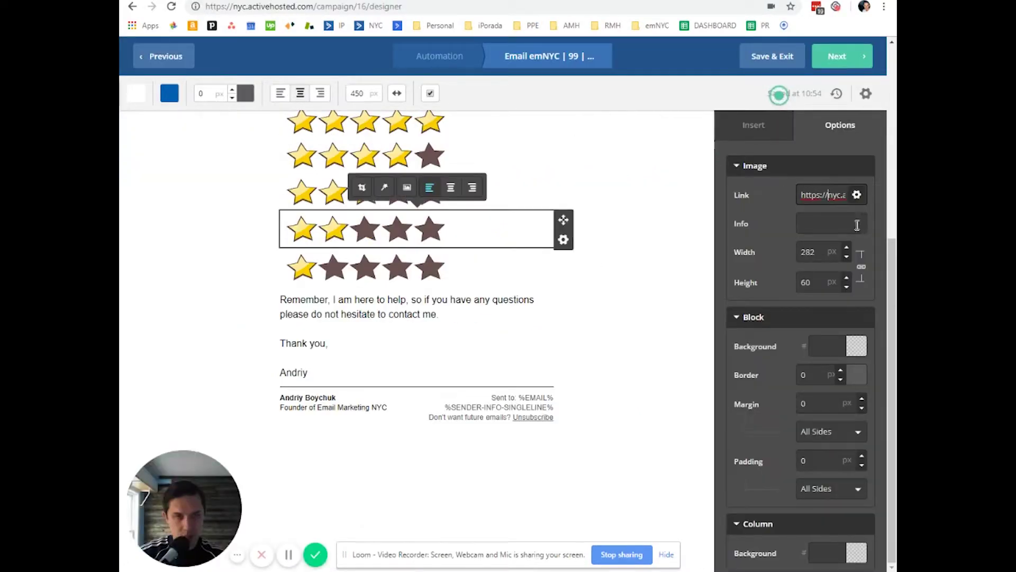
pyautogui.hotkey('ctrl', 'a')
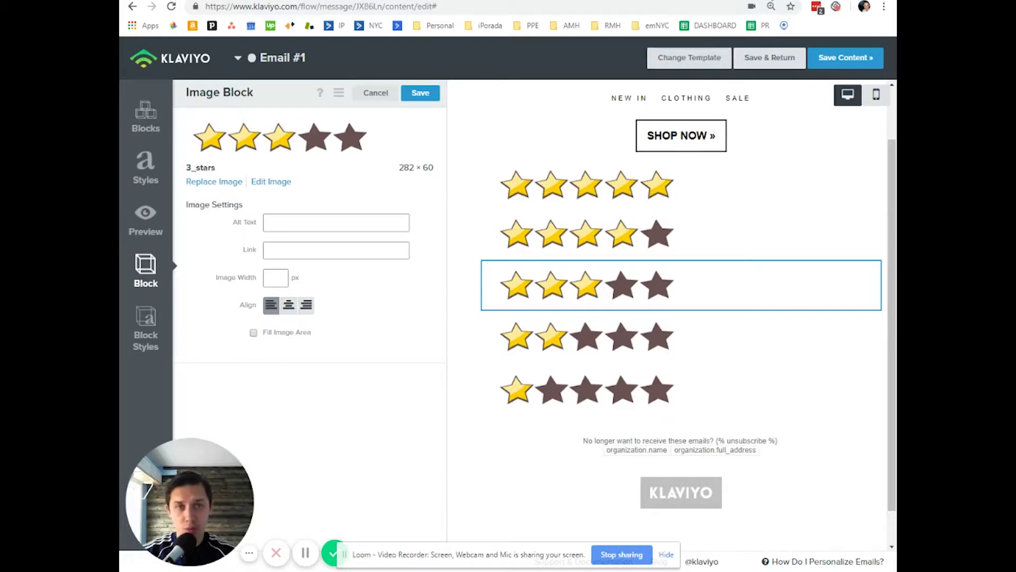
pyautogui.hotkey('ctrl', 't')
pyautogui.write('https://nyc.activehosted.com/f/1?firstname=%FIRSTNAME%&email=%EMAIL%')
pyautogui.press('Return')
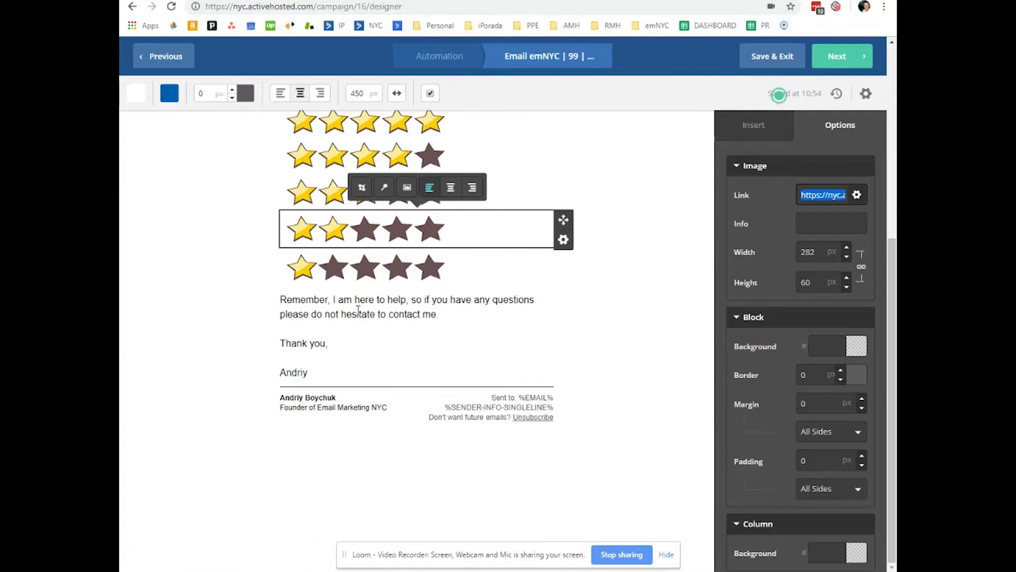
pyautogui.scroll(2, 366, 294)
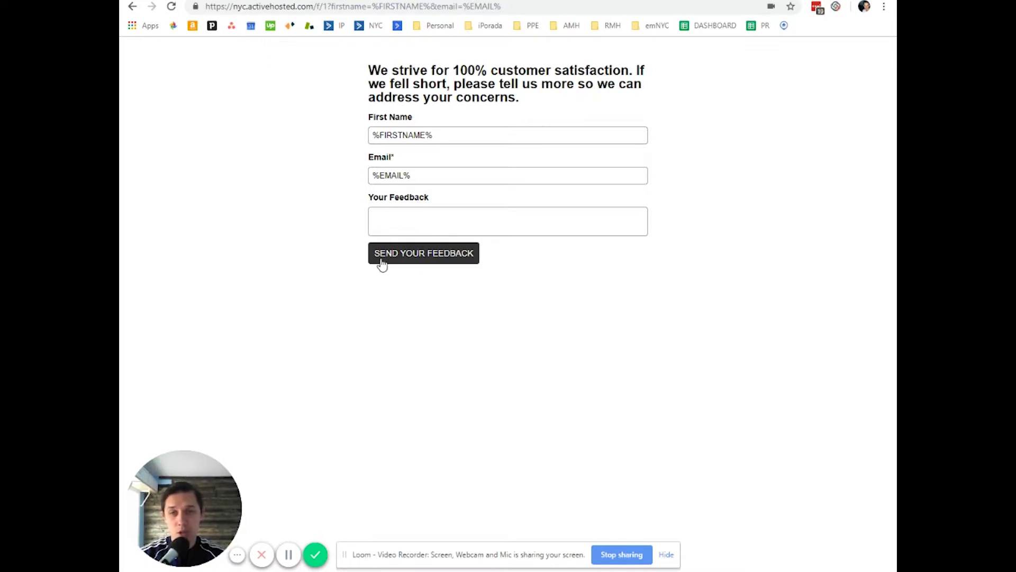
# Copy the 4-star image's Google review link and load it in the other tab
pyautogui.hotkey('ctrl', 'w')
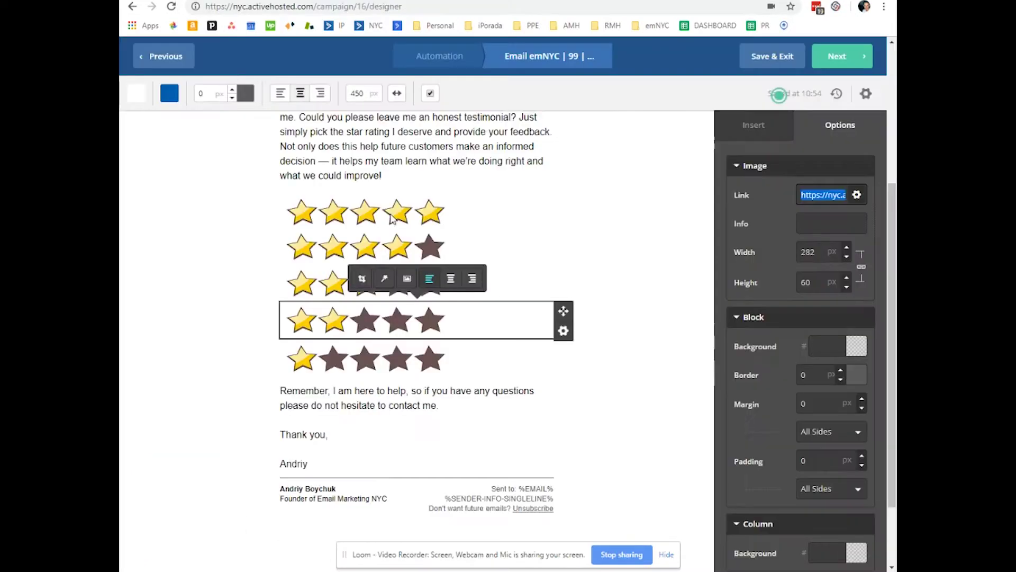
pyautogui.click(333, 254)
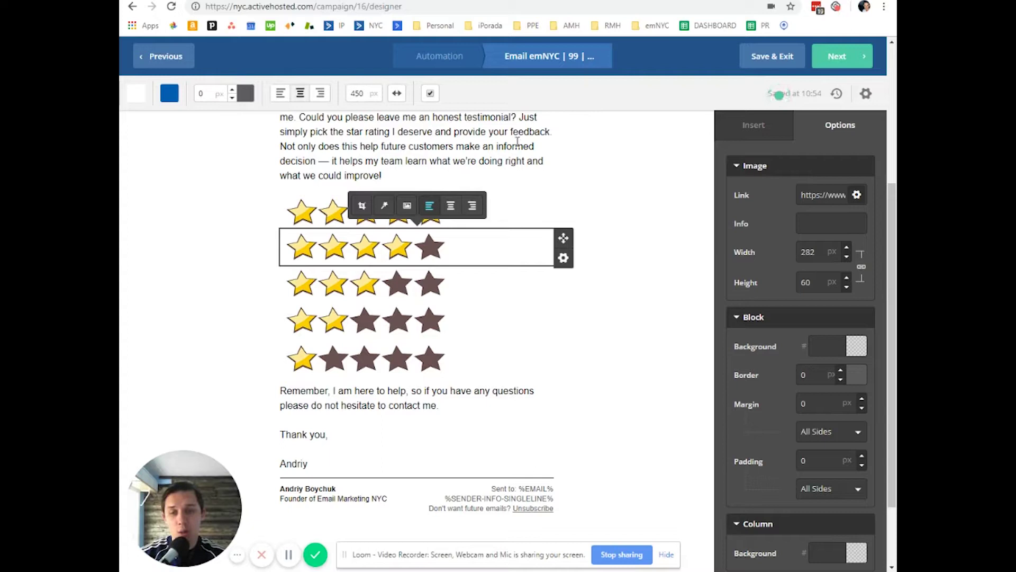
pyautogui.click(836, 200)
pyautogui.hotkey('ctrl', 'Tab')
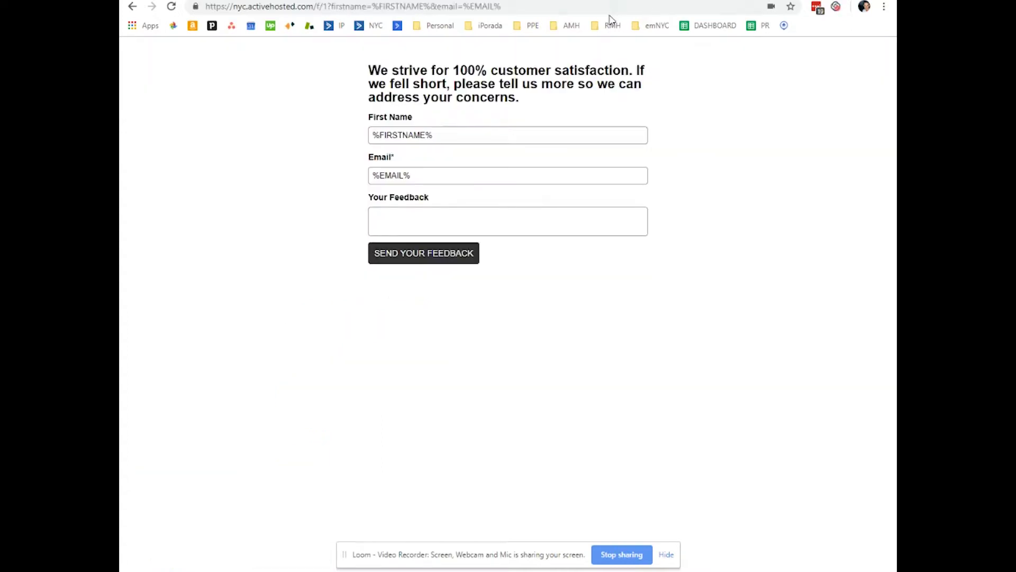
pyautogui.click(609, 6)
pyautogui.hotkey('ctrl', 'v')
pyautogui.press('Return')
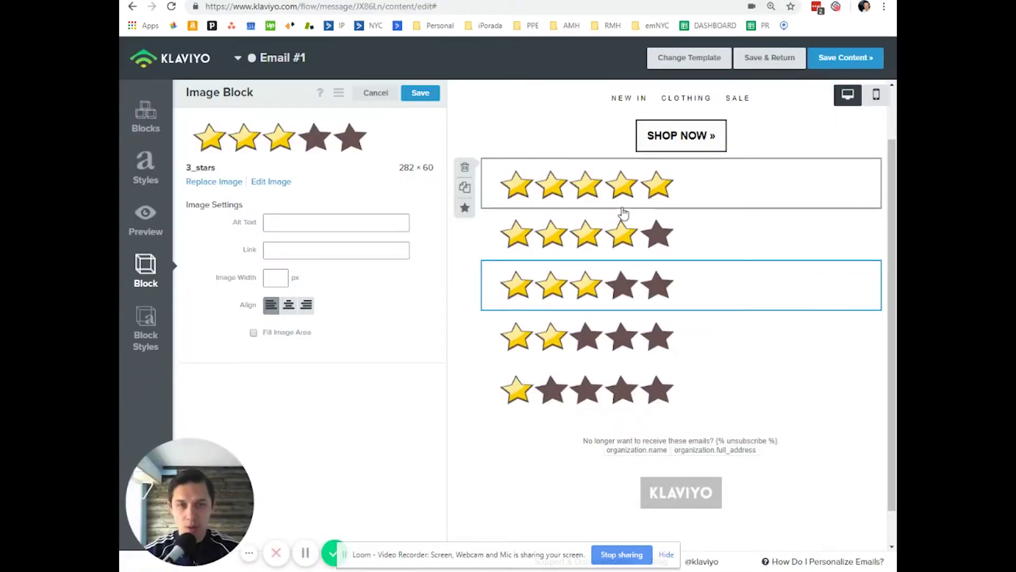
# Paste the copied review URL into the 5-star and 4-star images' Link fields and save
pyautogui.click(623, 206)
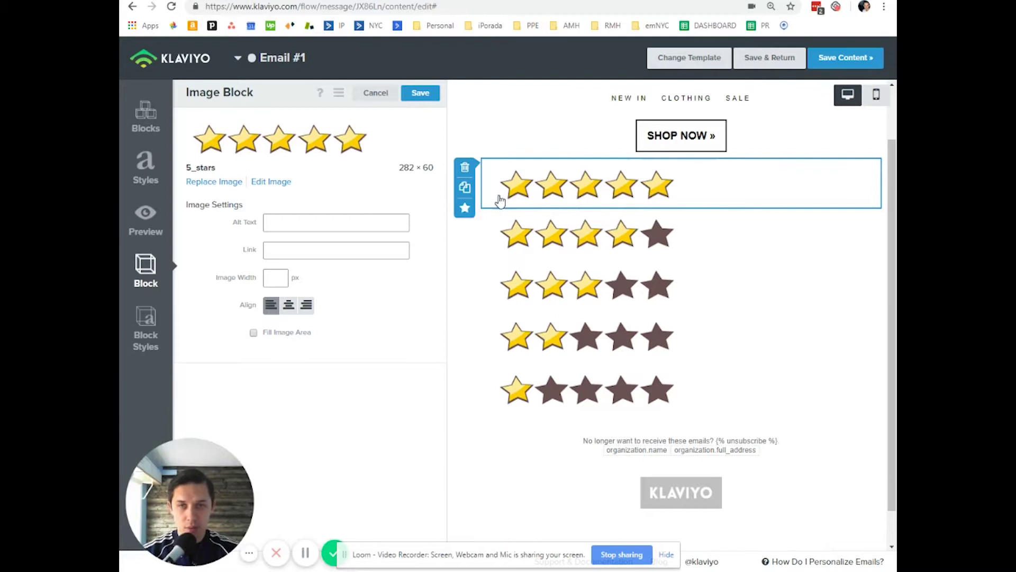
pyautogui.scroll(1, 509, 185)
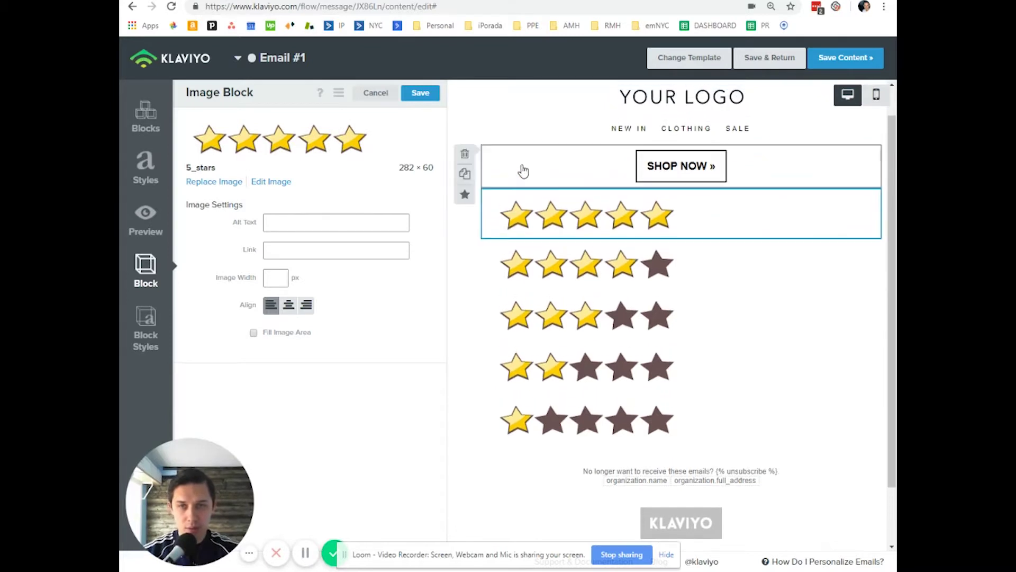
pyautogui.click(310, 248)
pyautogui.hotkey('ctrl', 'v')
pyautogui.click(568, 263)
pyautogui.click(329, 257)
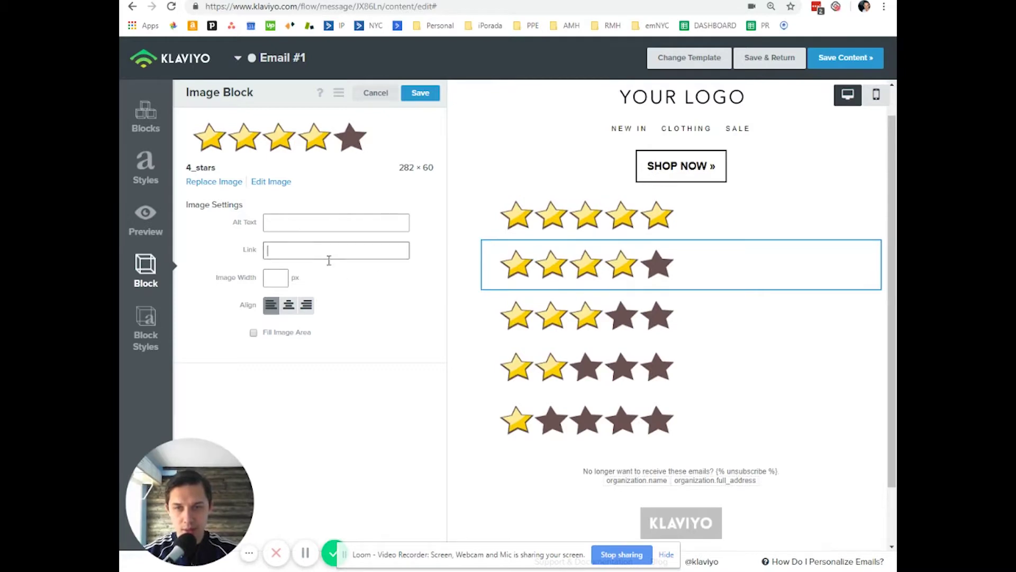
pyautogui.hotkey('ctrl', 'v')
pyautogui.click(421, 92)
# Generate a preview of Email #1 using a recent Placed Order event
pyautogui.click(148, 216)
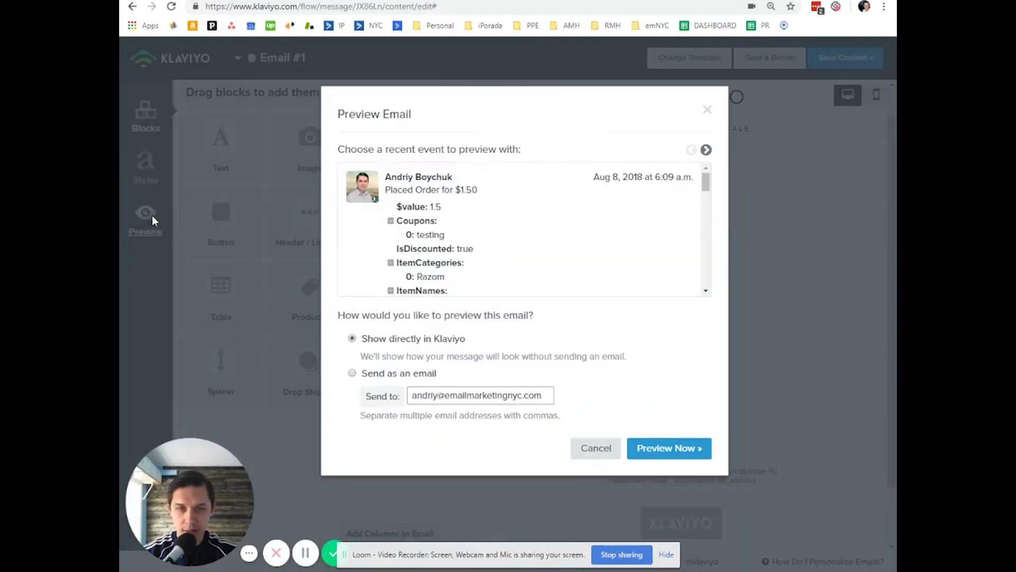
pyautogui.click(668, 447)
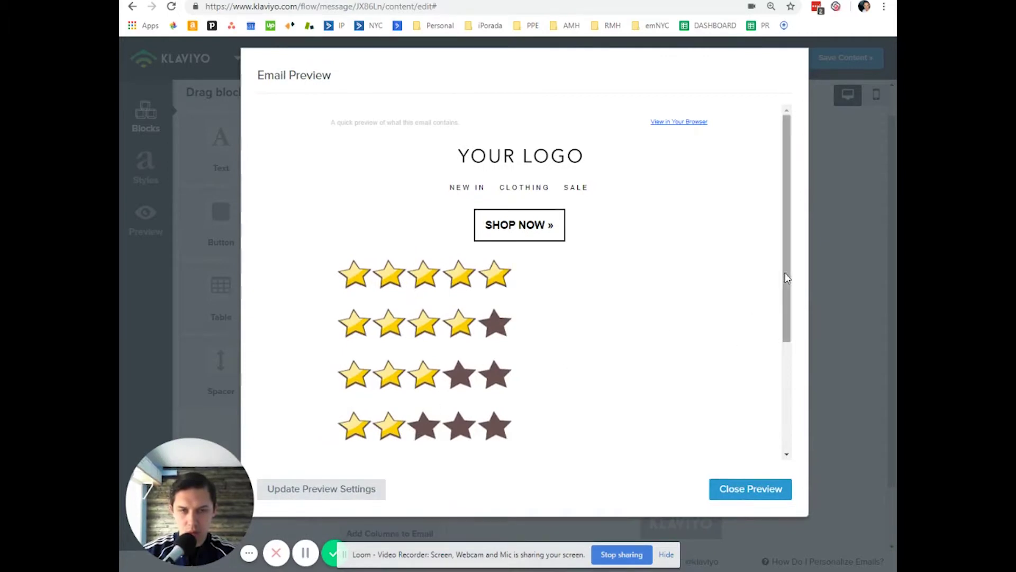
pyautogui.scroll(-3, 787, 277)
pyautogui.scroll(1, 787, 317)
# Open the 5-star image's link in a new tab to verify the Google review page, then close the preview
pyautogui.rightClick(411, 184)
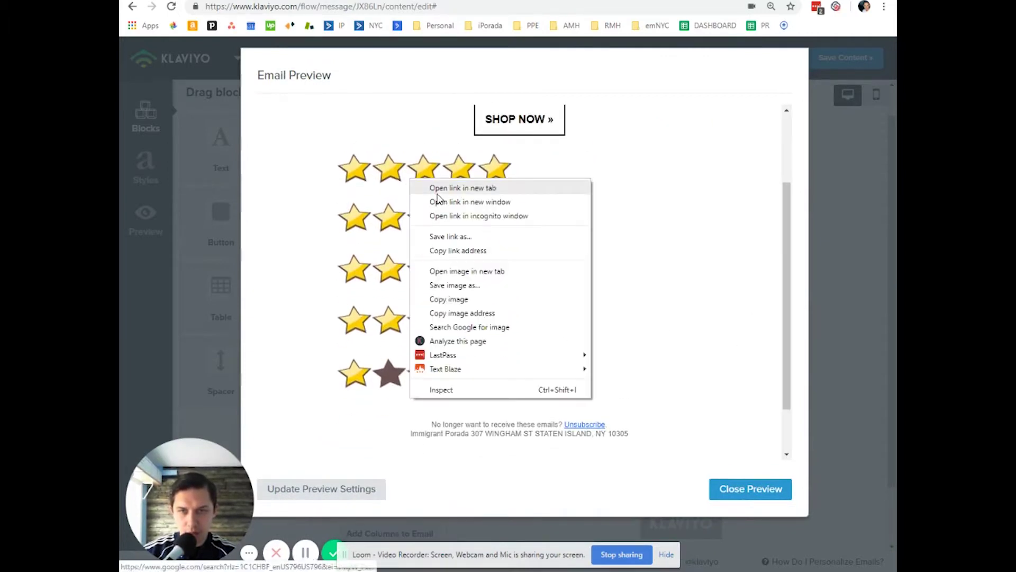
pyautogui.click(791, 216)
pyautogui.scroll(1, 462, 219)
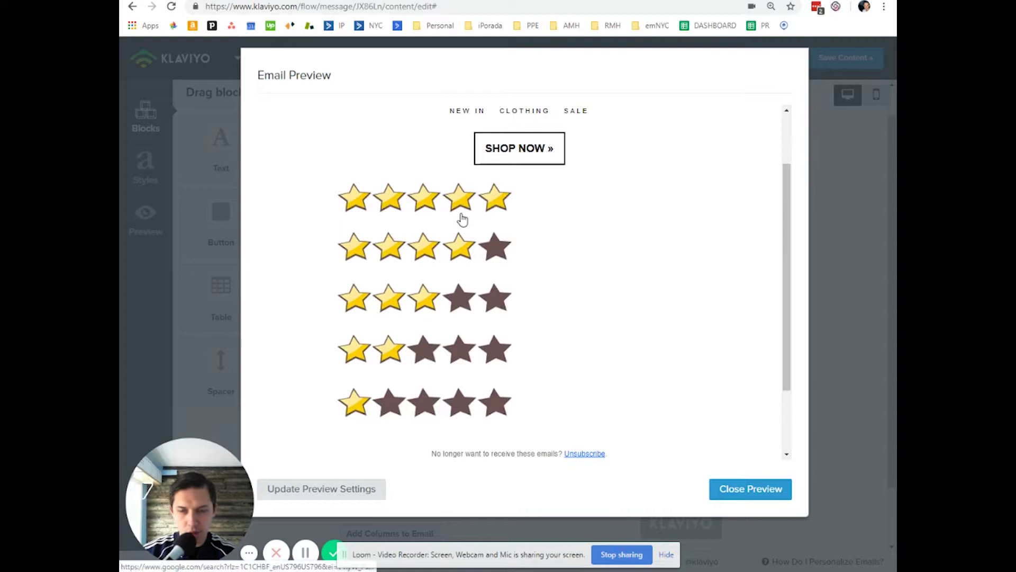
pyautogui.scroll(2, 438, 222)
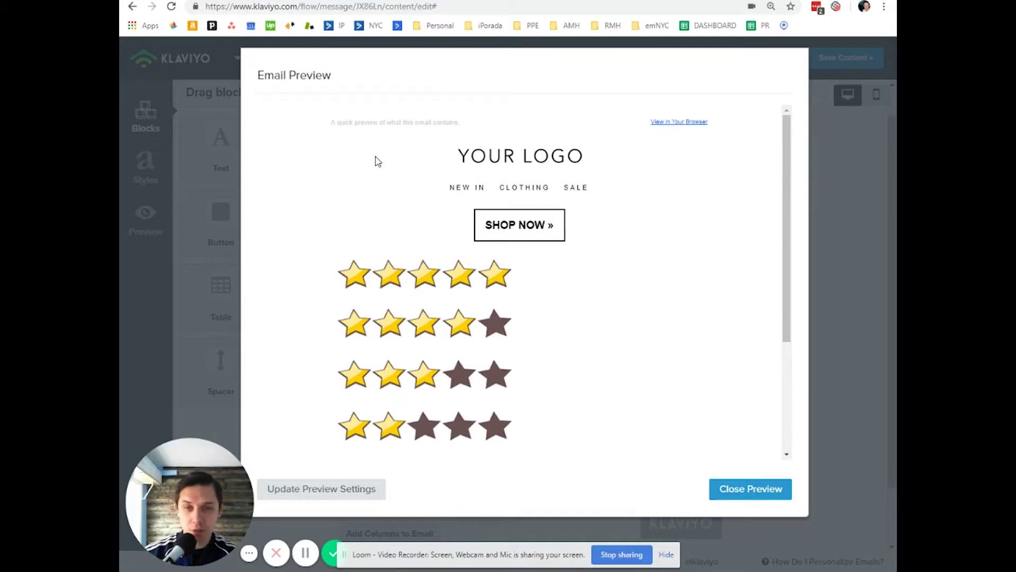
pyautogui.scroll(-3, 435, 212)
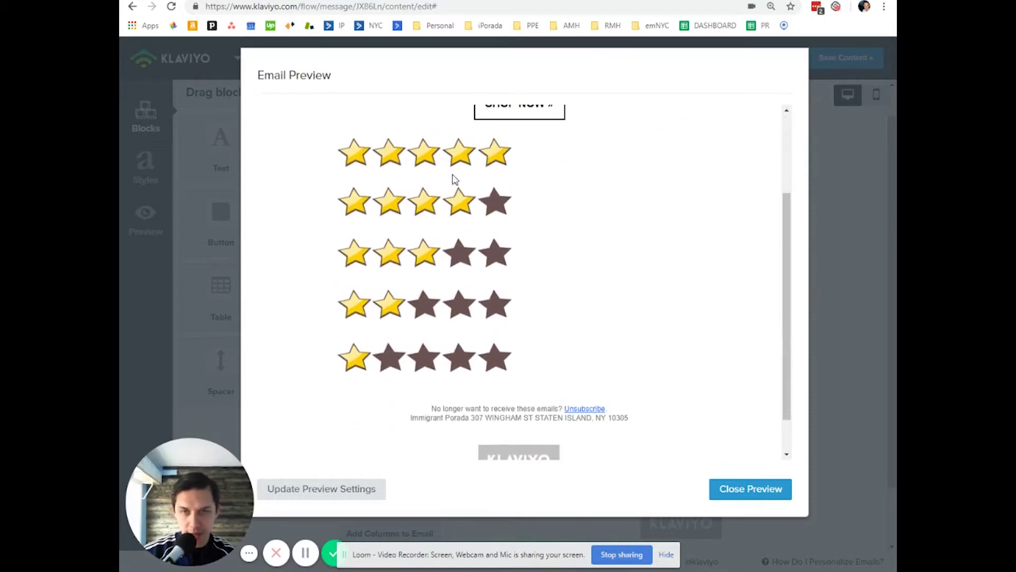
pyautogui.rightClick(454, 162)
pyautogui.click(477, 166)
pyautogui.hotkey('ctrl', 'Tab')
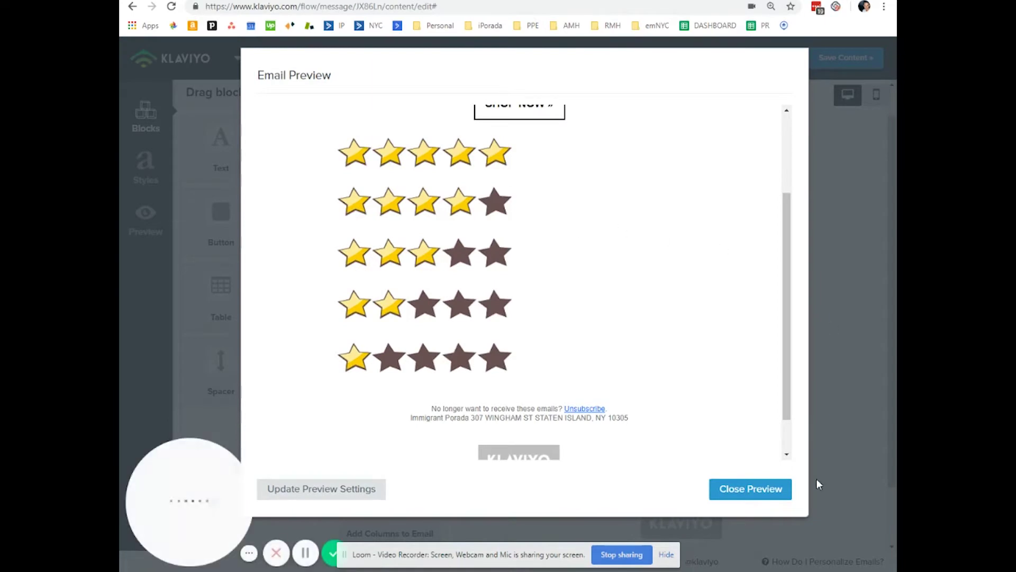
pyautogui.click(773, 493)
# Save the email content and return to the flow
pyautogui.scroll(1, 861, 129)
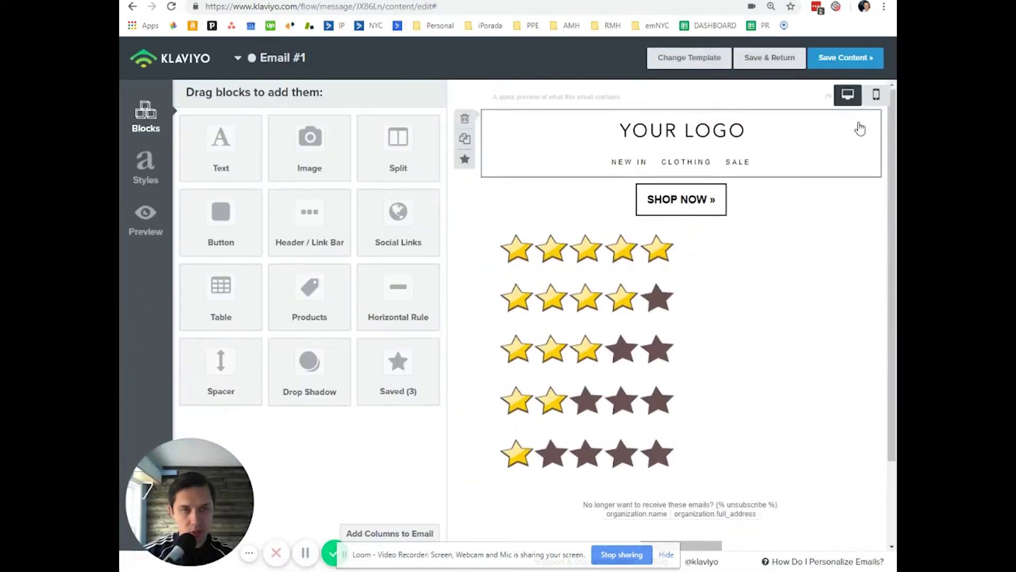
pyautogui.click(846, 61)
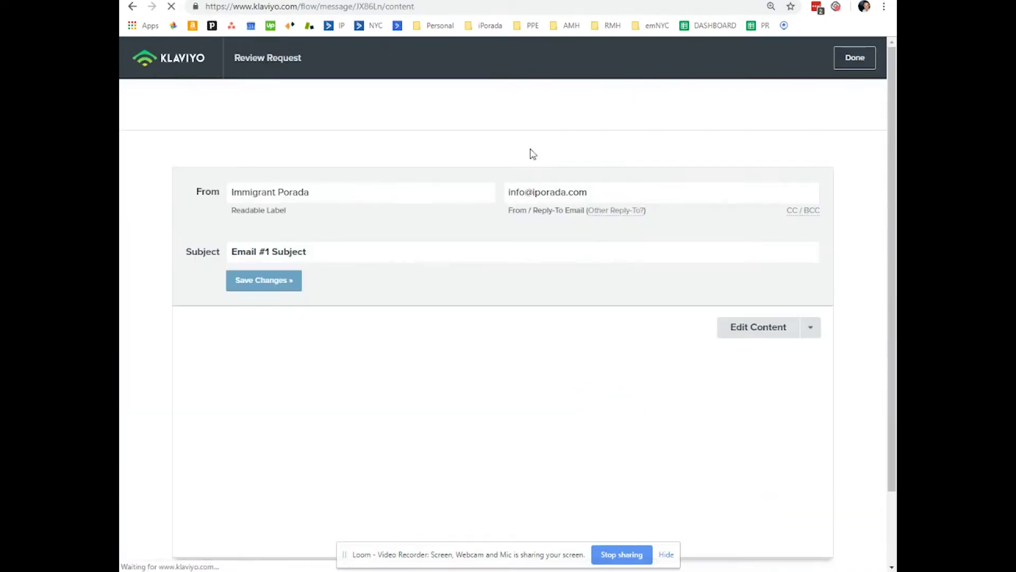
pyautogui.click(864, 63)
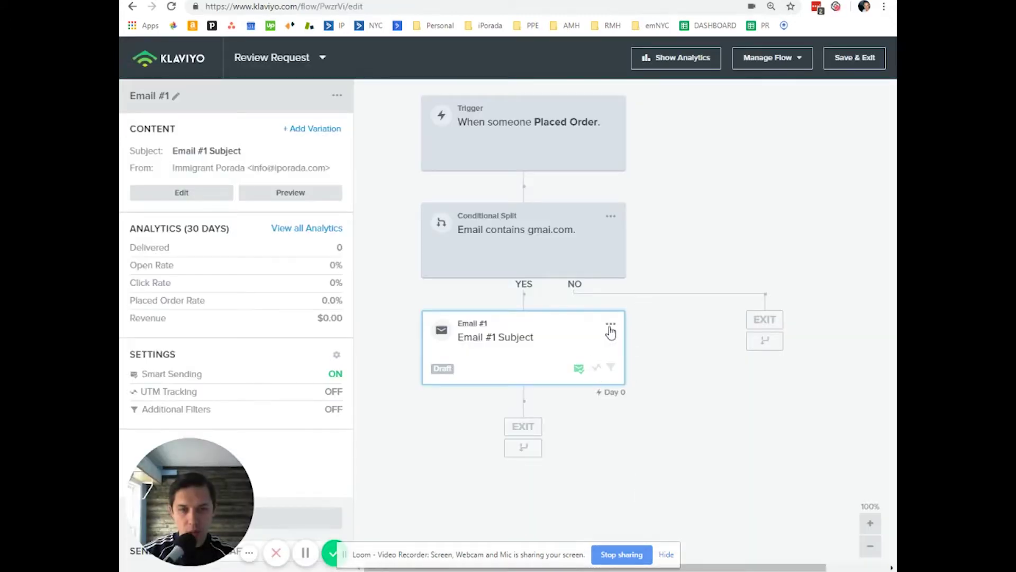
# Clone Email #1, place the copy on the NO branch, and open its message page
pyautogui.click(611, 324)
pyautogui.click(591, 340)
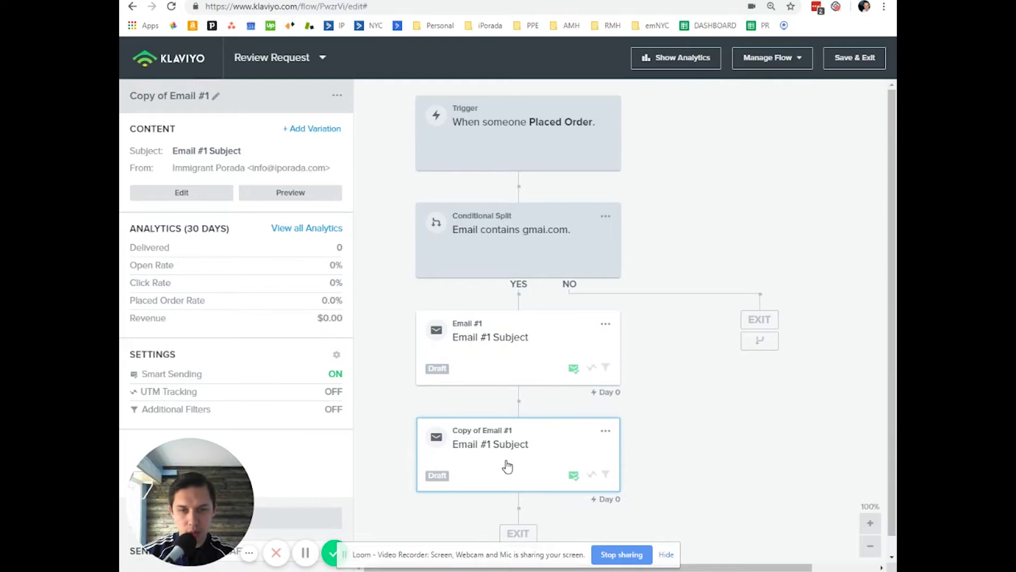
pyautogui.moveTo(507, 466); pyautogui.dragTo(749, 353)
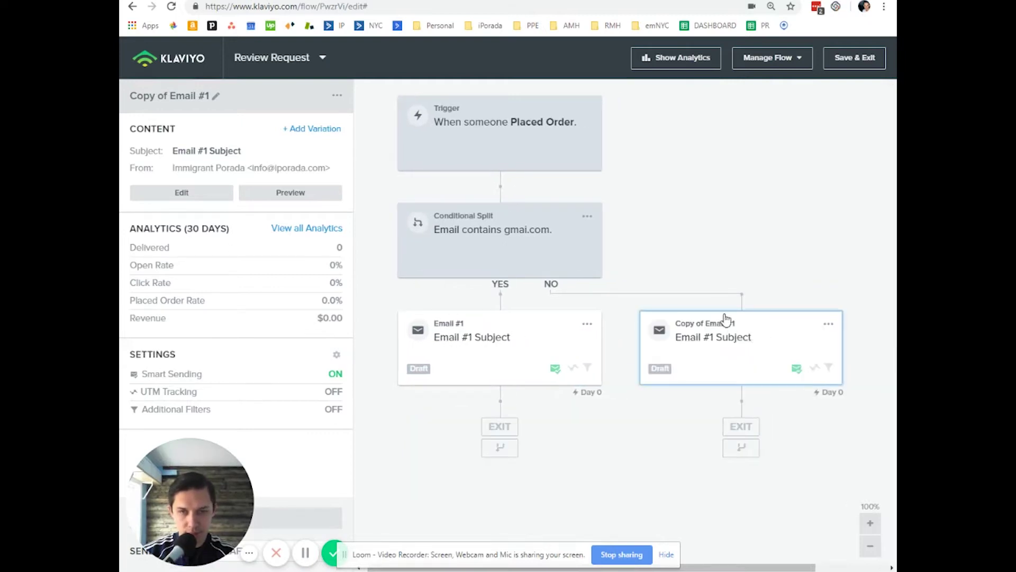
pyautogui.click(222, 197)
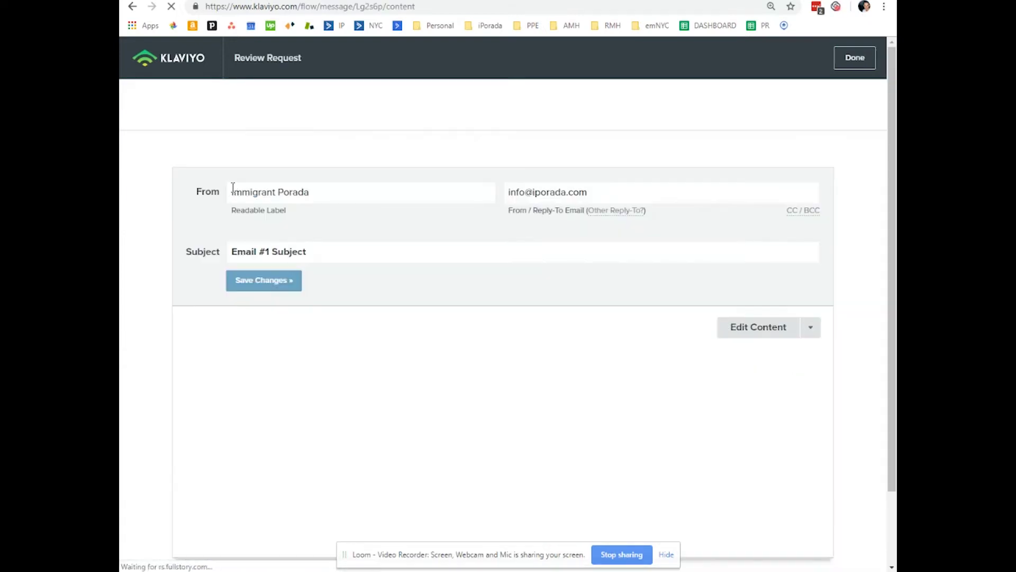
# Open the copy's content, select the five-star image's link URL, and return to Google's review page
pyautogui.click(775, 330)
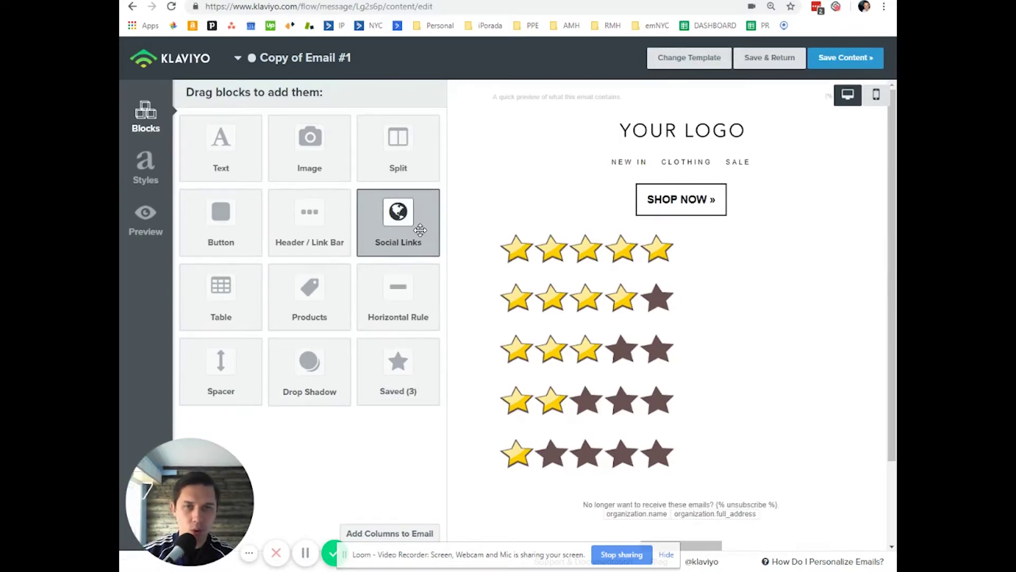
pyautogui.click(504, 252)
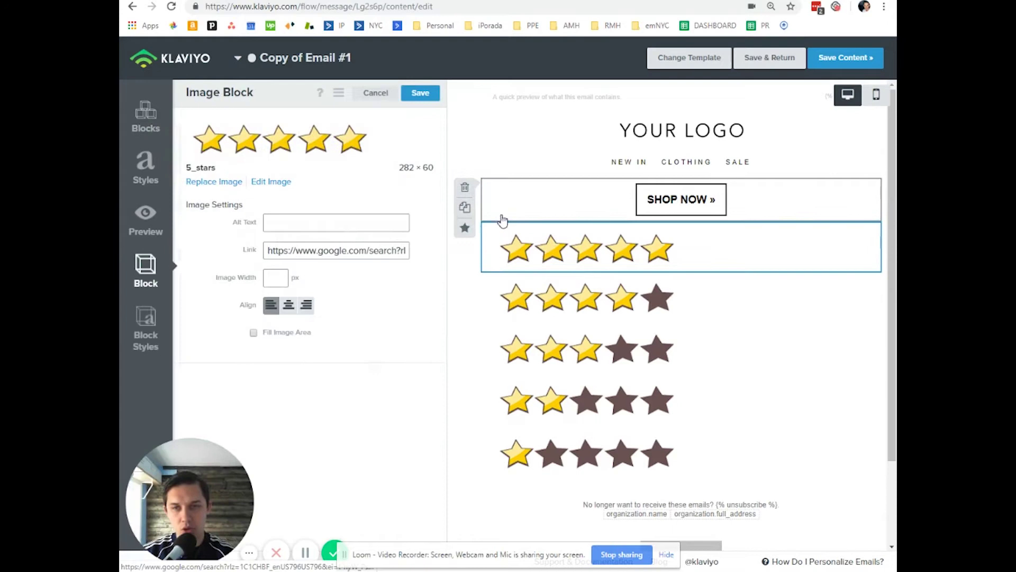
pyautogui.click(269, 252)
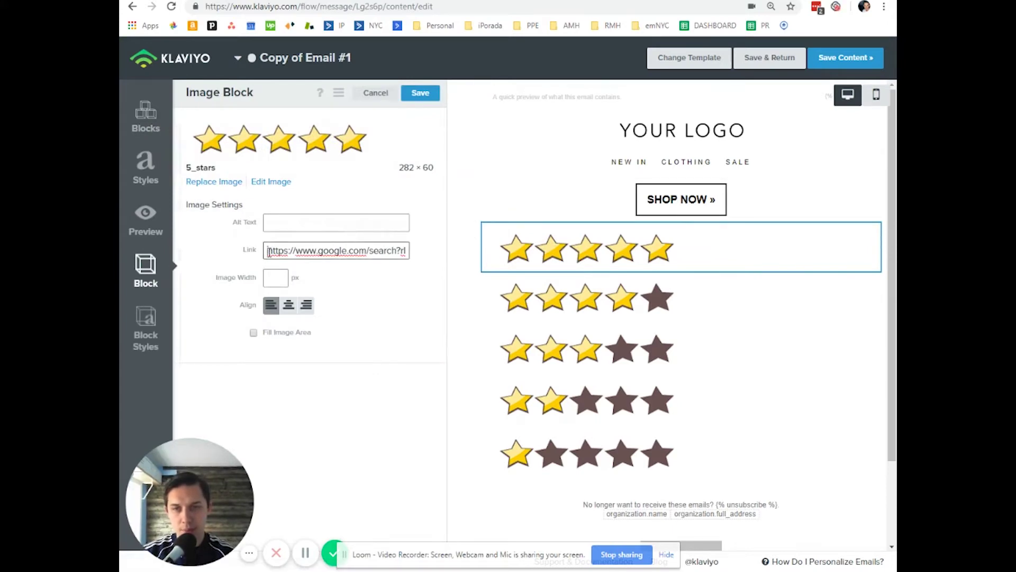
pyautogui.hotkey('ctrl', 'a')
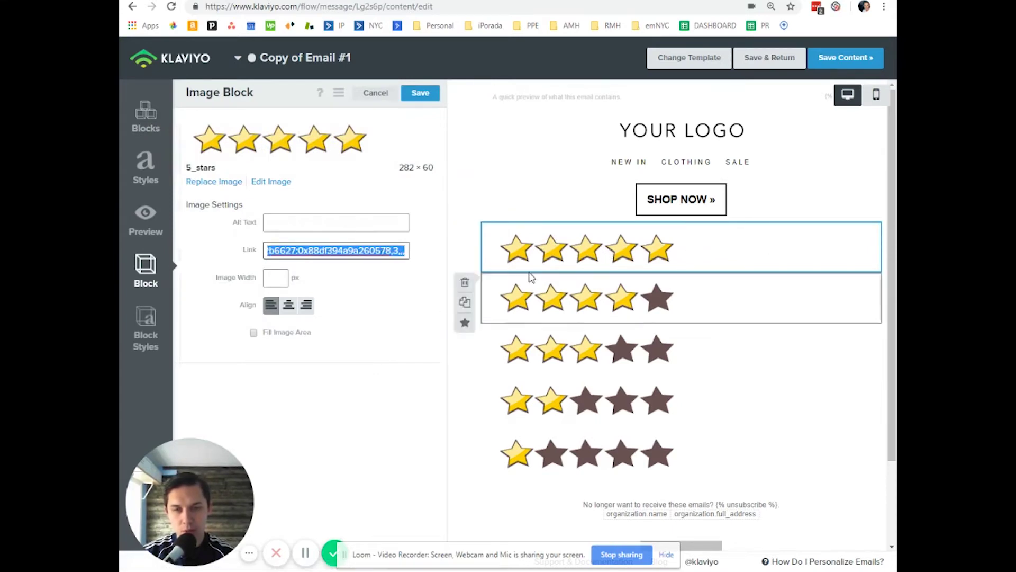
pyautogui.click(646, 3)
# Search Google for 'facebook email marketing nyc', browse the results, then begin entering a new address
pyautogui.click(629, 8)
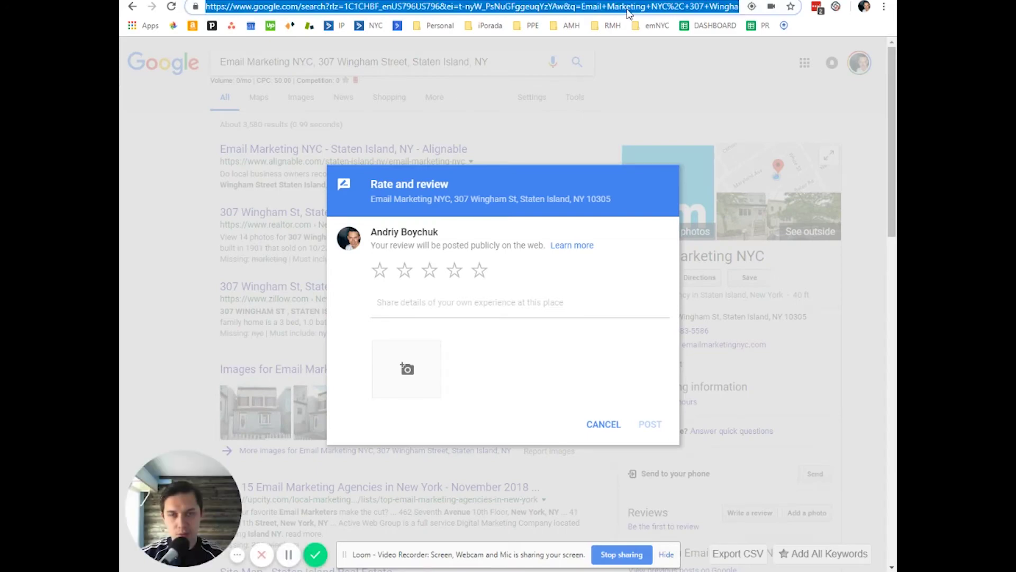
pyautogui.write('facebook em')
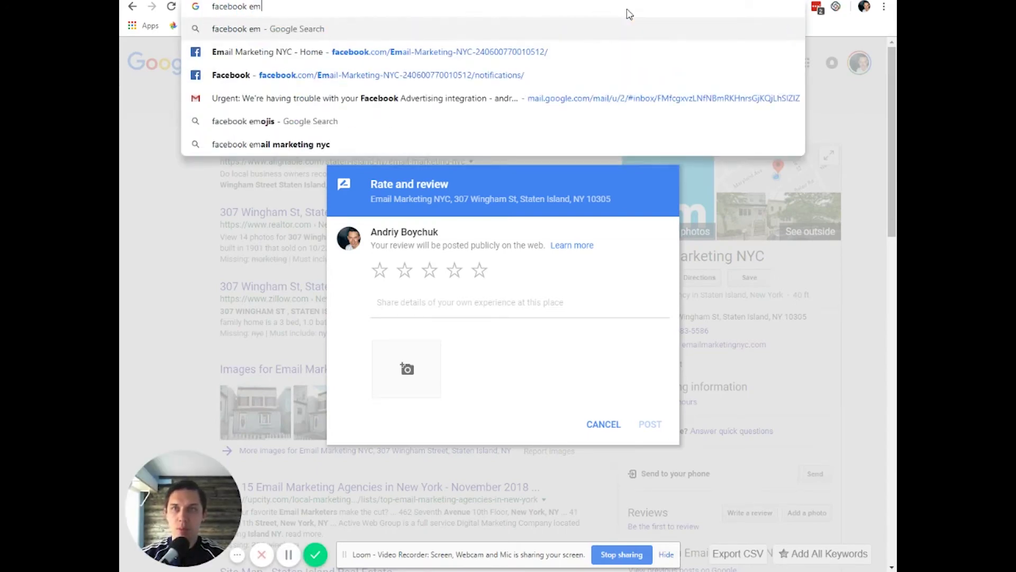
pyautogui.write('ail marketing nyc')
pyautogui.press('Return')
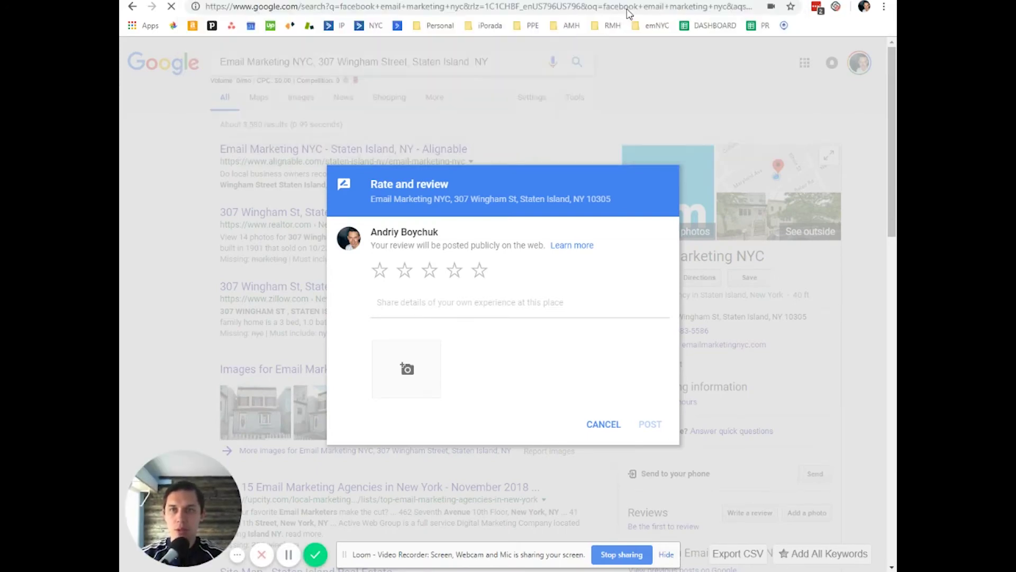
pyautogui.scroll(-2, 563, 321)
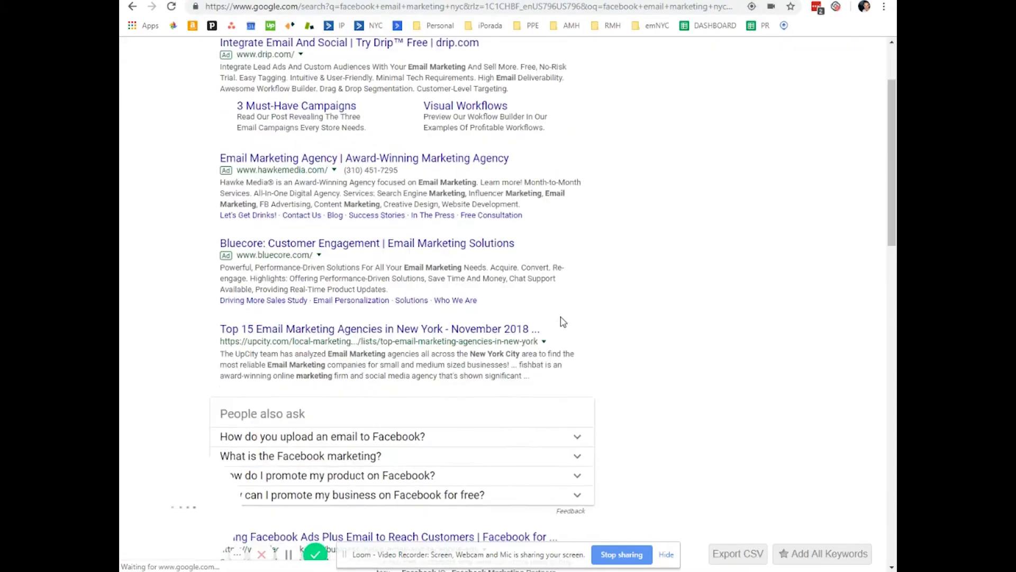
pyautogui.scroll(-7, 563, 322)
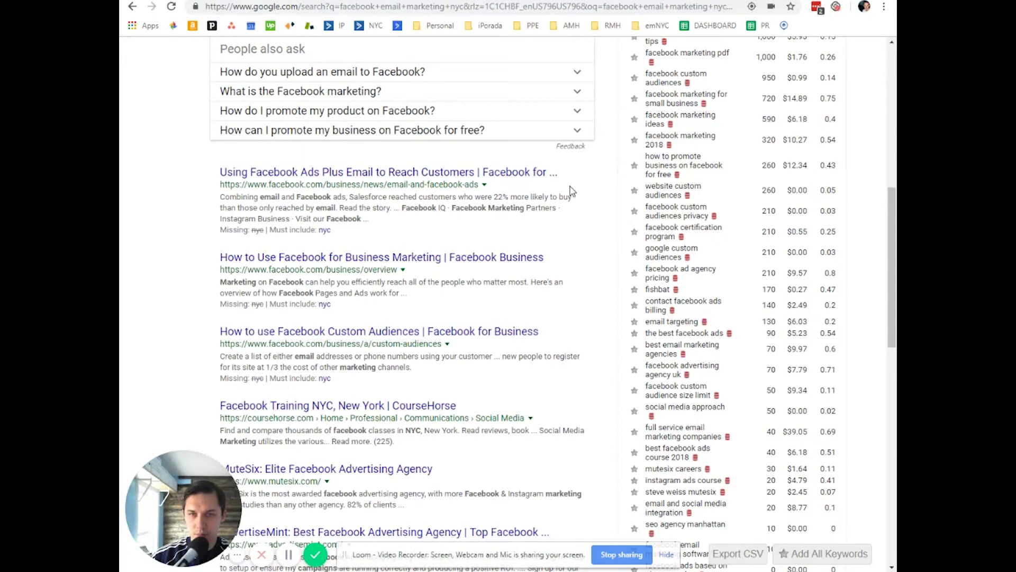
pyautogui.scroll(-5, 616, 300)
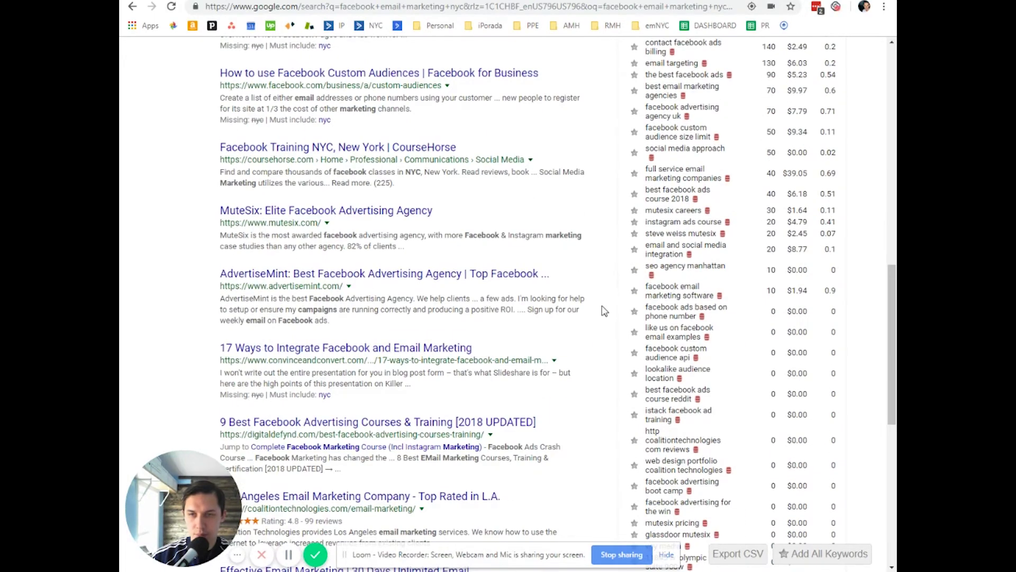
pyautogui.scroll(5, 609, 301)
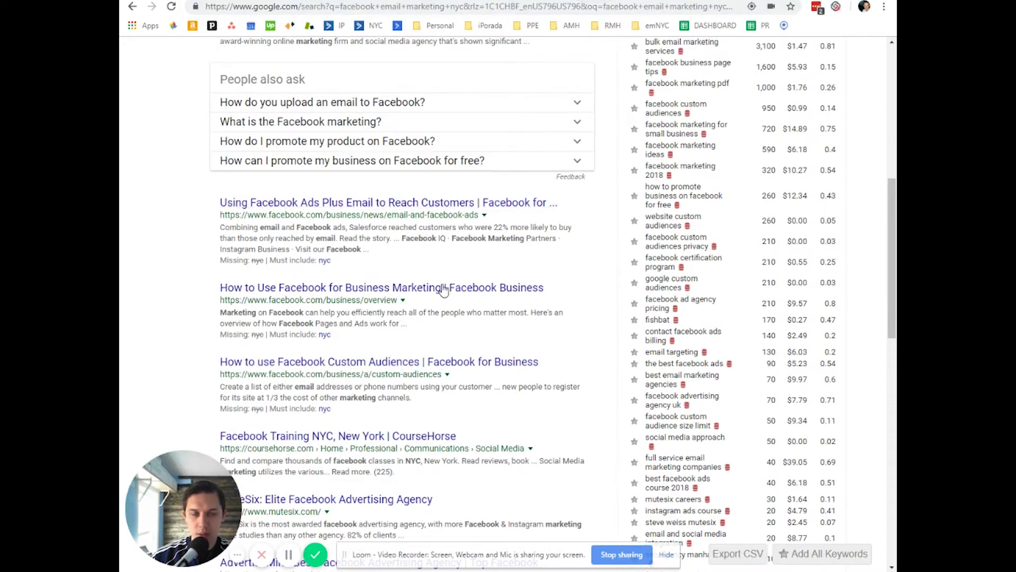
pyautogui.scroll(7, 424, 290)
pyautogui.scroll(1, 565, 222)
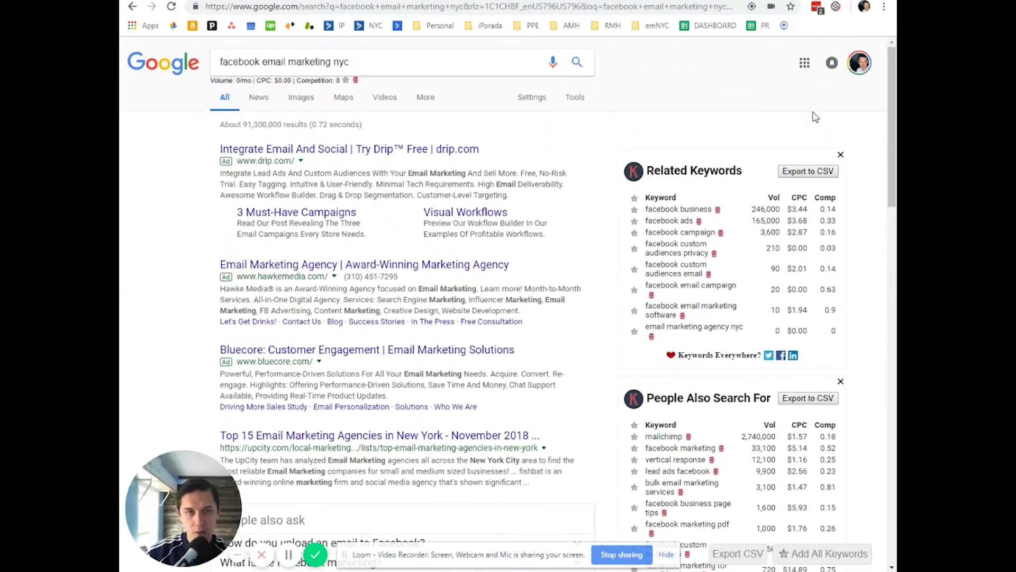
pyautogui.click(634, 7)
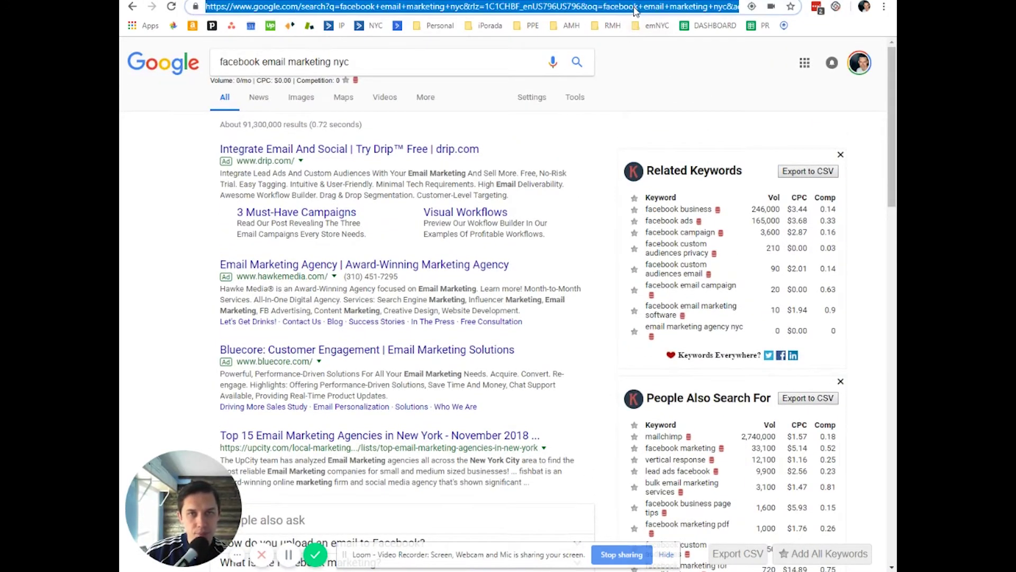
pyautogui.write('face')
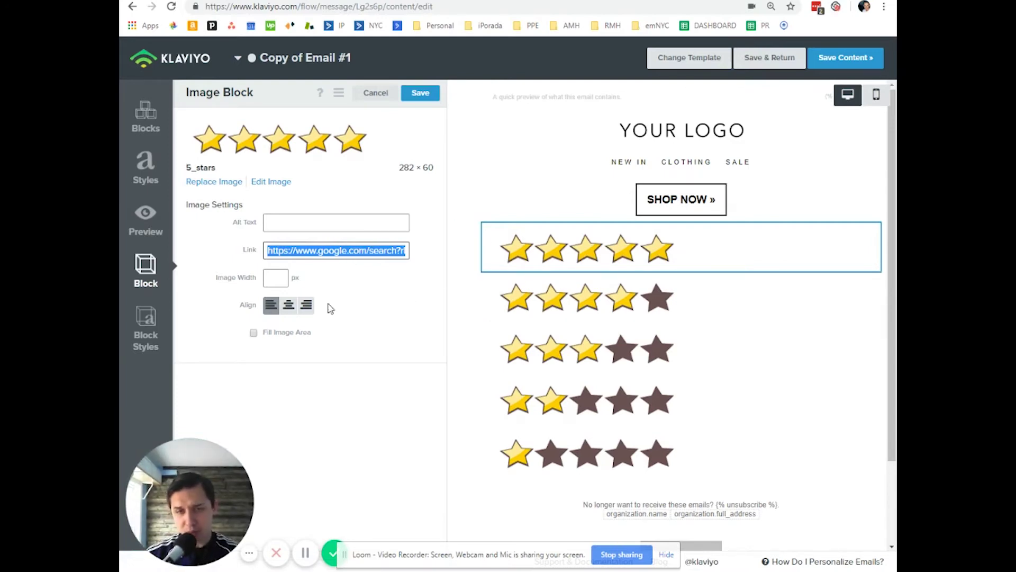
# Save the copy's content and rename the YES email to 'Email #1a - Google Review Request'
pyautogui.click(863, 66)
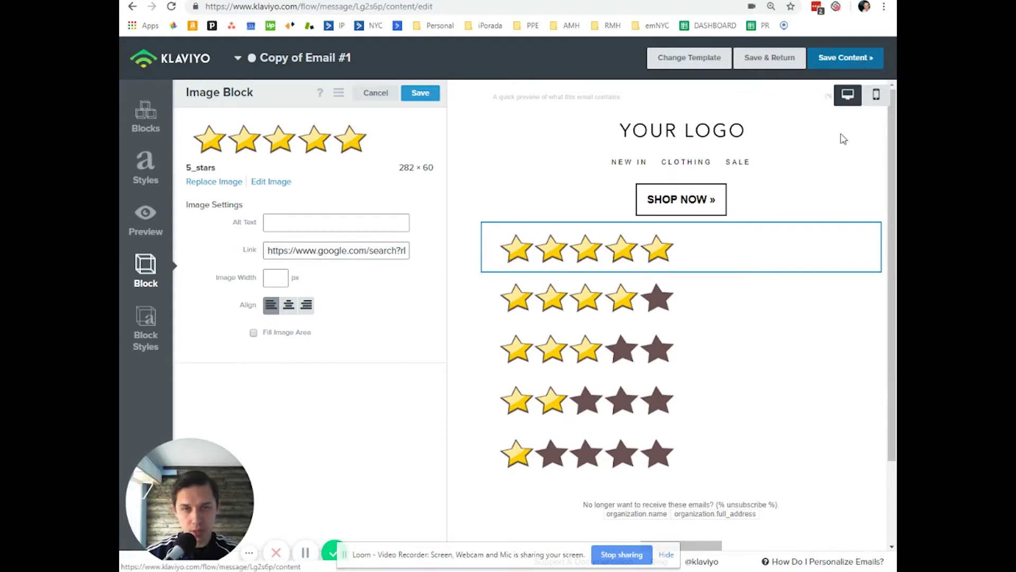
pyautogui.click(853, 59)
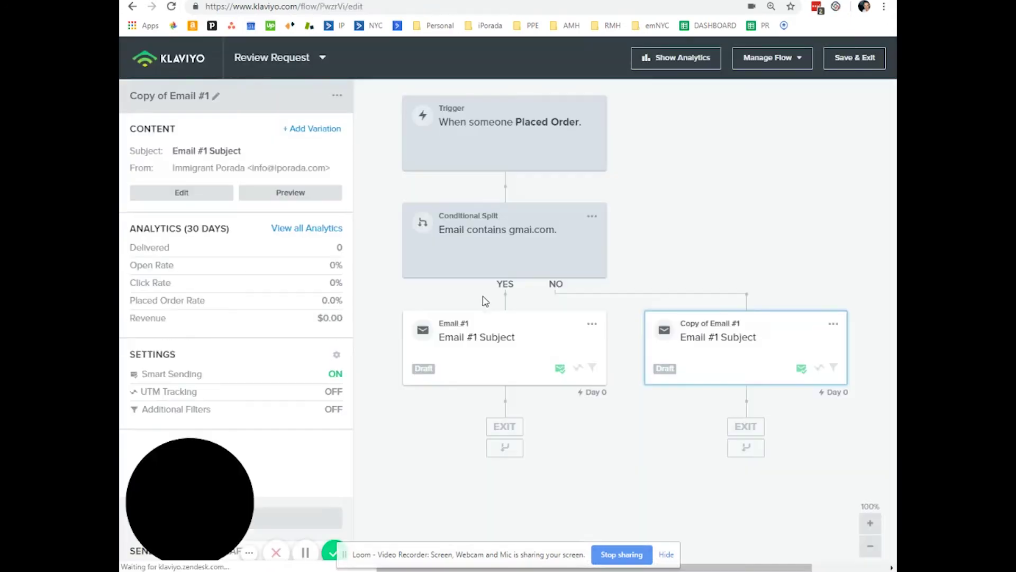
pyautogui.click(485, 335)
pyautogui.click(176, 96)
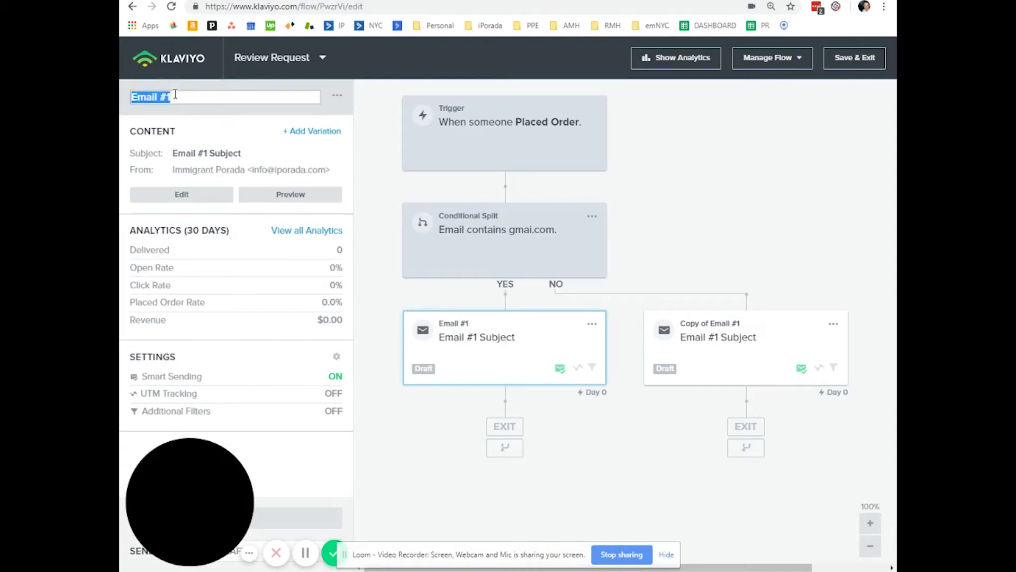
pyautogui.click(182, 98)
pyautogui.write('a')
pyautogui.write(' - Google Revi')
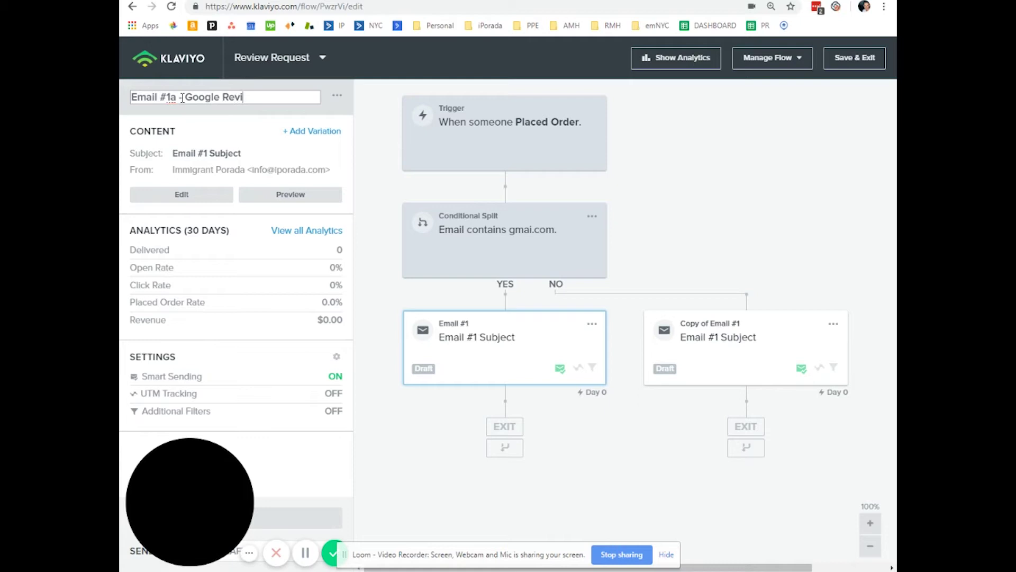
pyautogui.write('ew Request')
pyautogui.hotkey('ctrl', 'a')
pyautogui.click(182, 97)
pyautogui.hotkey('ctrl', 'a')
pyautogui.click(717, 189)
# Rename the NO-branch email to 'Email #1b - Facebook Review Request'
pyautogui.click(738, 345)
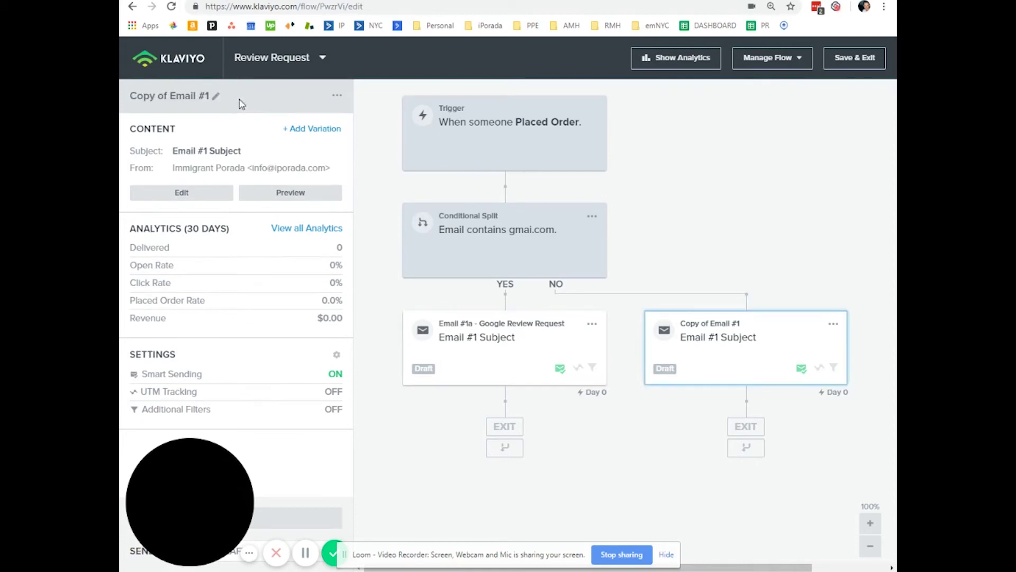
pyautogui.click(233, 100)
pyautogui.hotkey('ctrl', 'v')
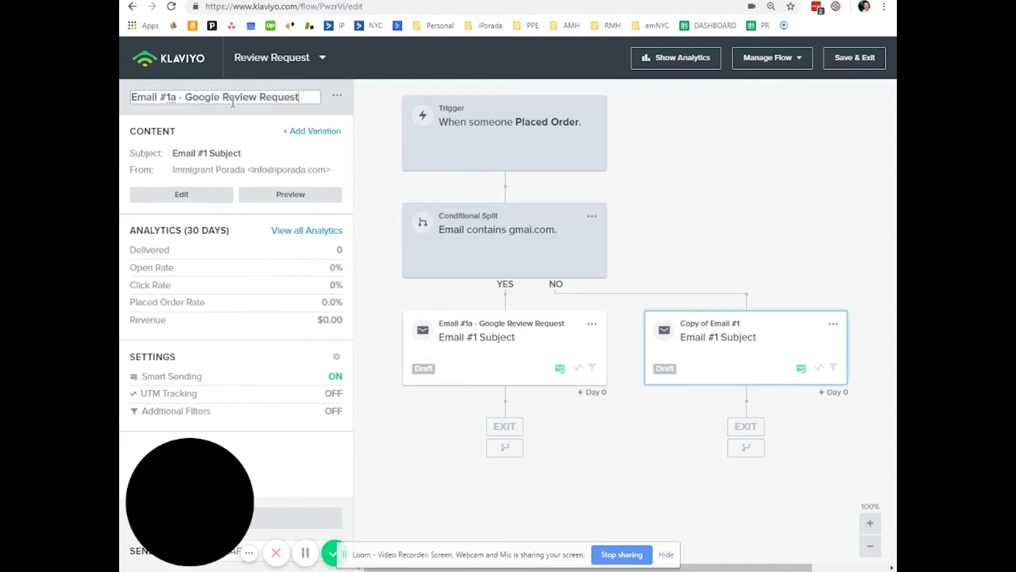
pyautogui.doubleClick(171, 97)
pyautogui.click(178, 100)
pyautogui.press('BackSpace')
pyautogui.write('b')
pyautogui.moveTo(186, 97); pyautogui.dragTo(359, 109)
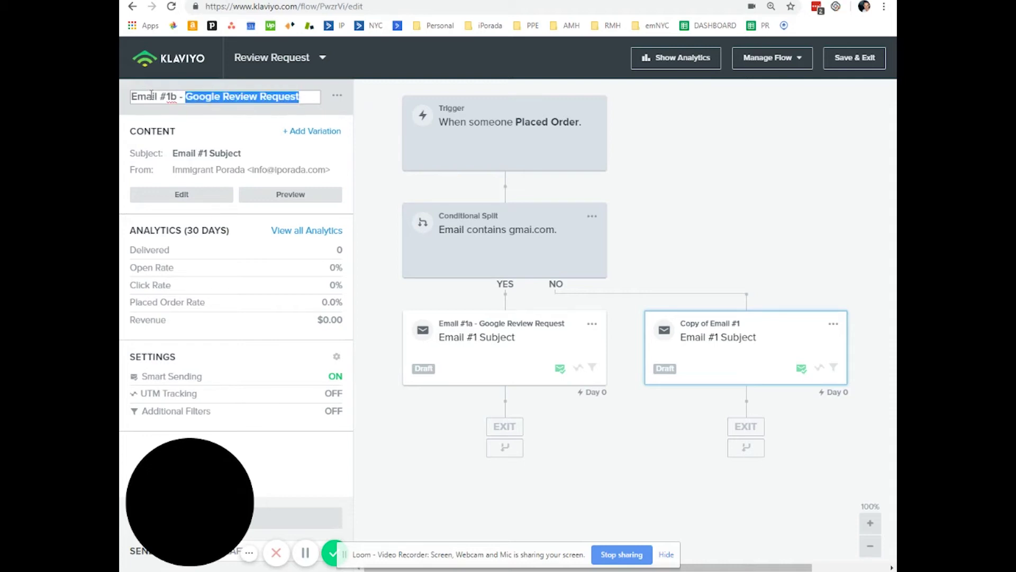
pyautogui.doubleClick(190, 99)
pyautogui.write('Face')
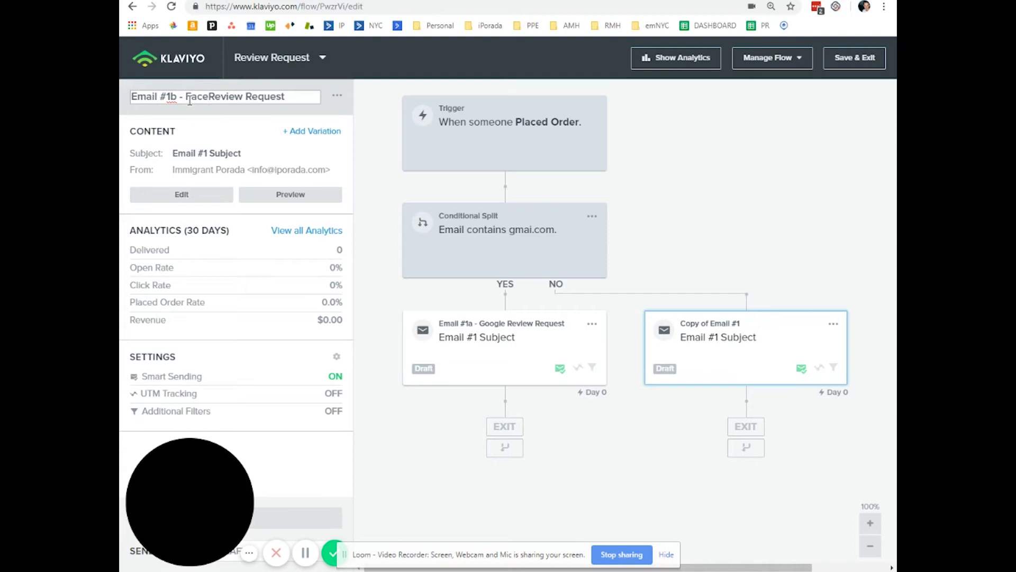
pyautogui.write('book')
pyautogui.click(665, 556)
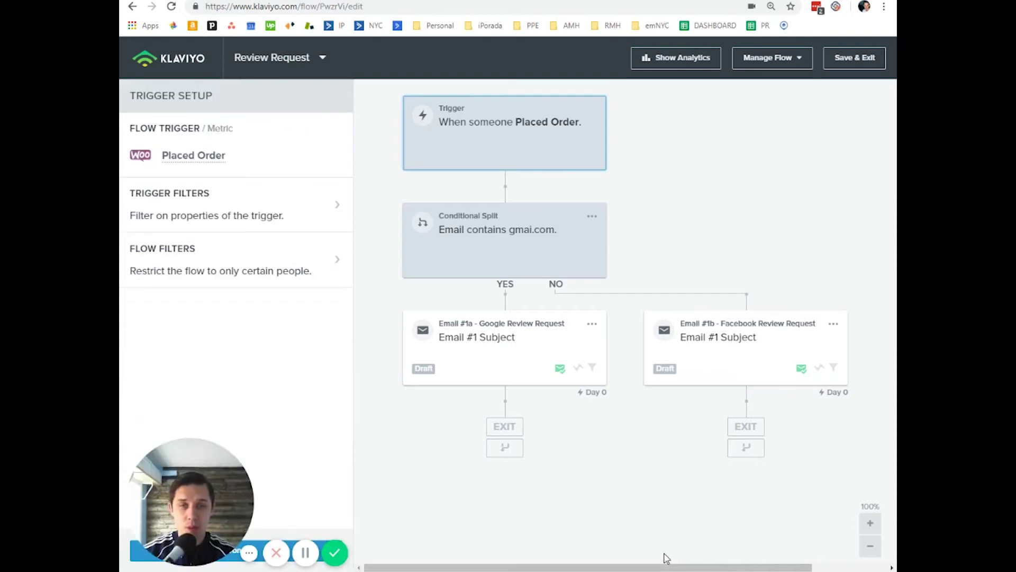